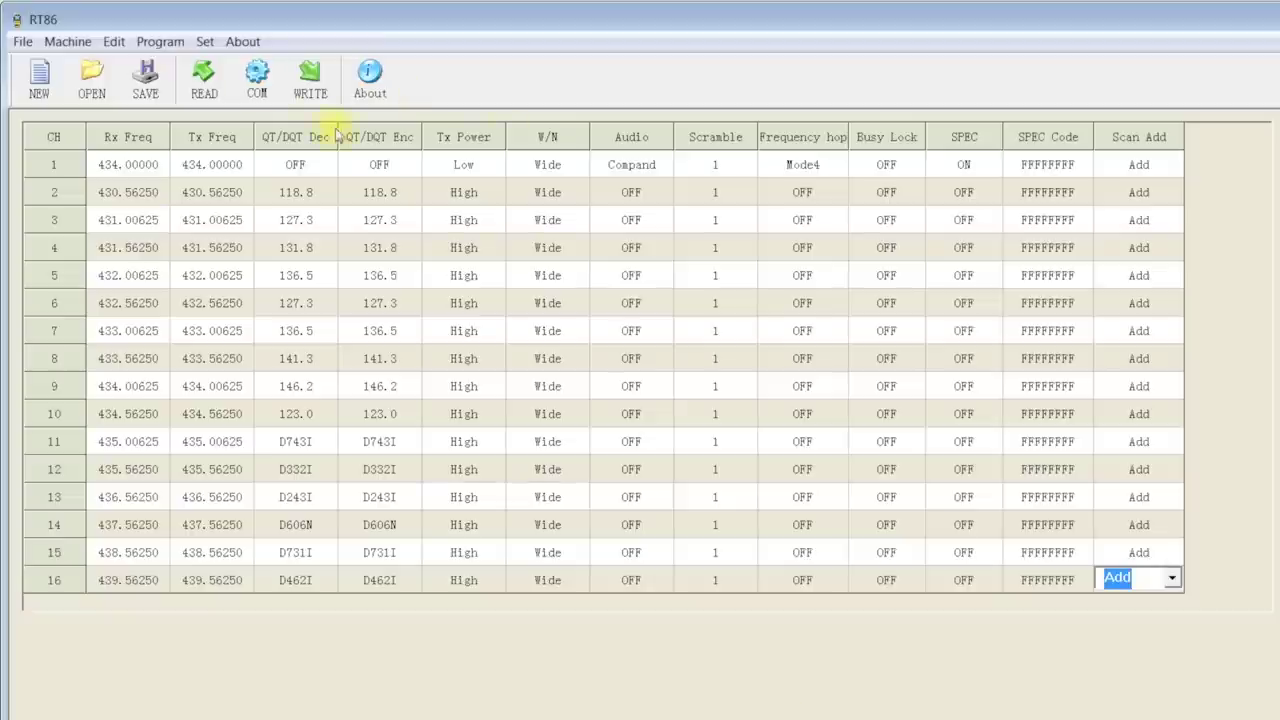
# Step: Check the communication port choice and the Wireless Copy ID and frequency, leaving both dialogs without applying changes
pyautogui.click(258, 80)
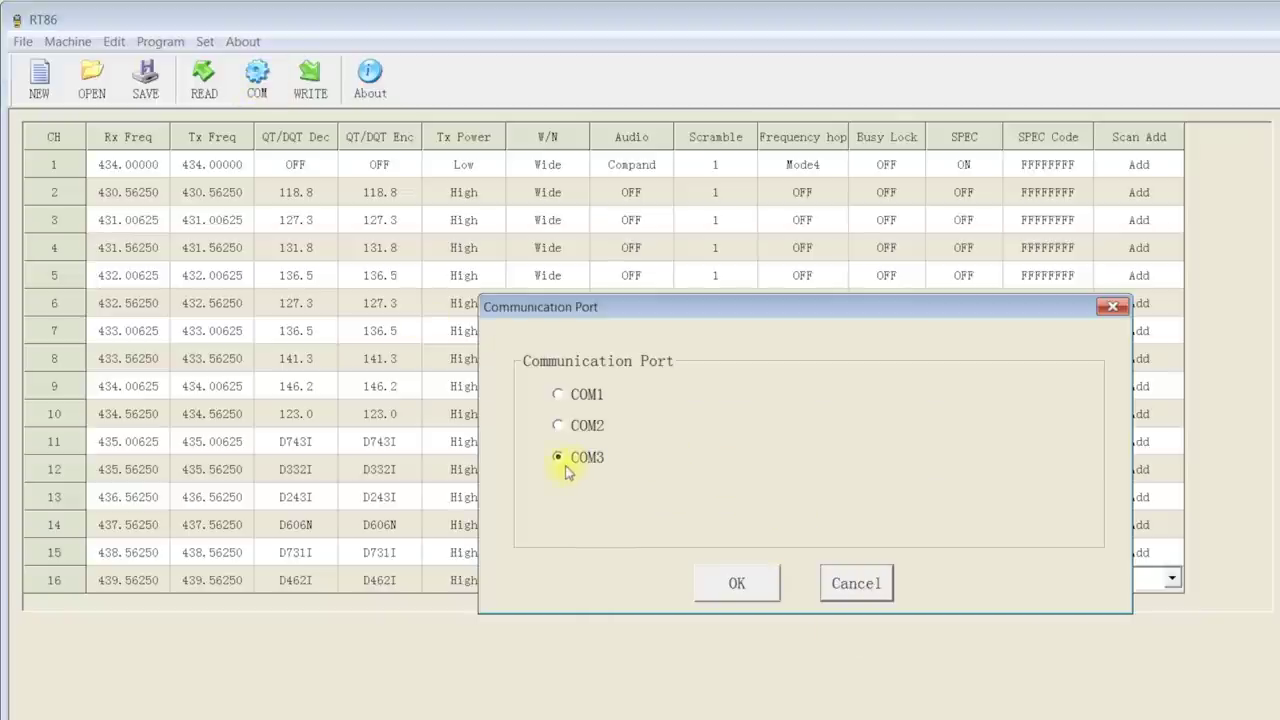
pyautogui.click(858, 582)
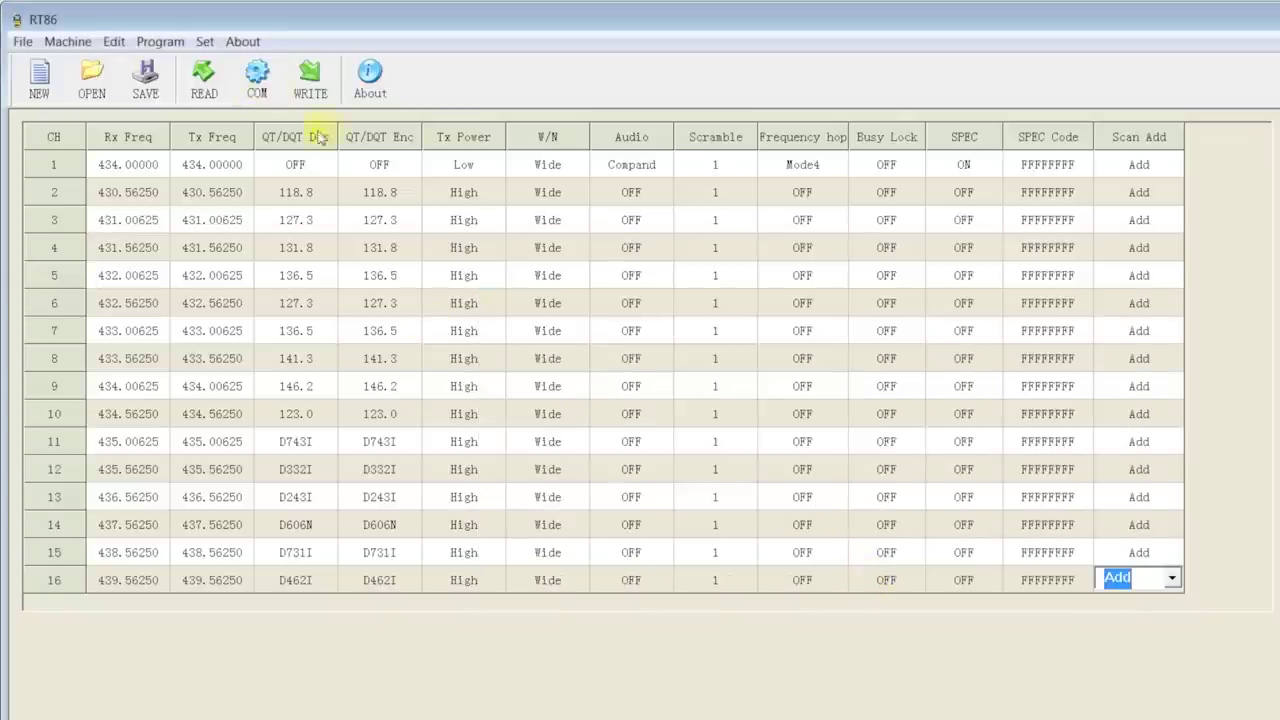
pyautogui.click(158, 44)
pyautogui.moveTo(112, 41)
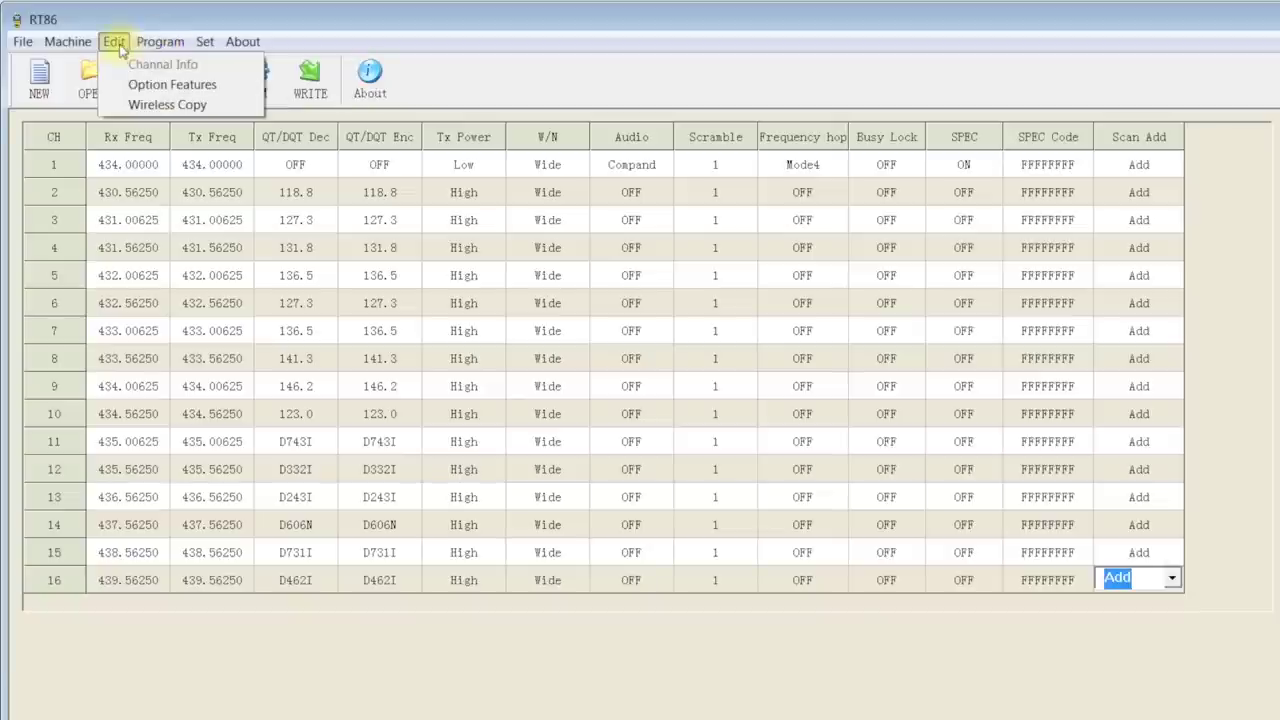
pyautogui.click(167, 105)
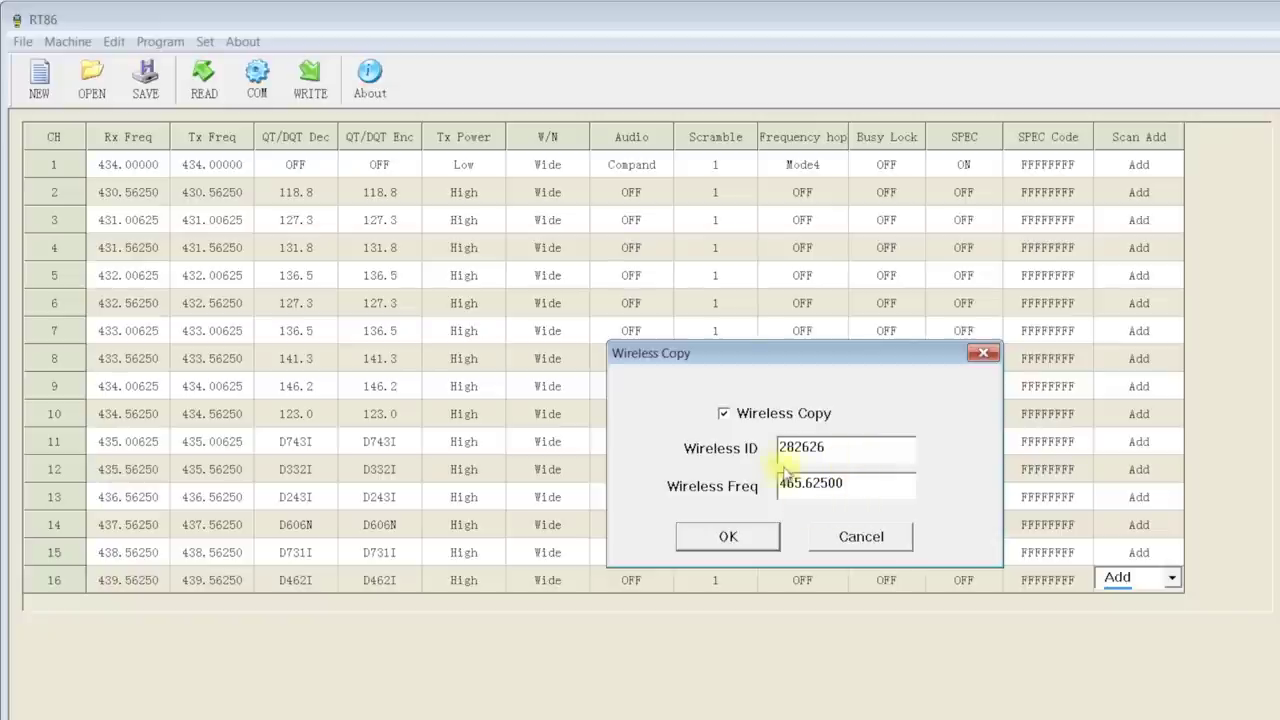
pyautogui.click(852, 486)
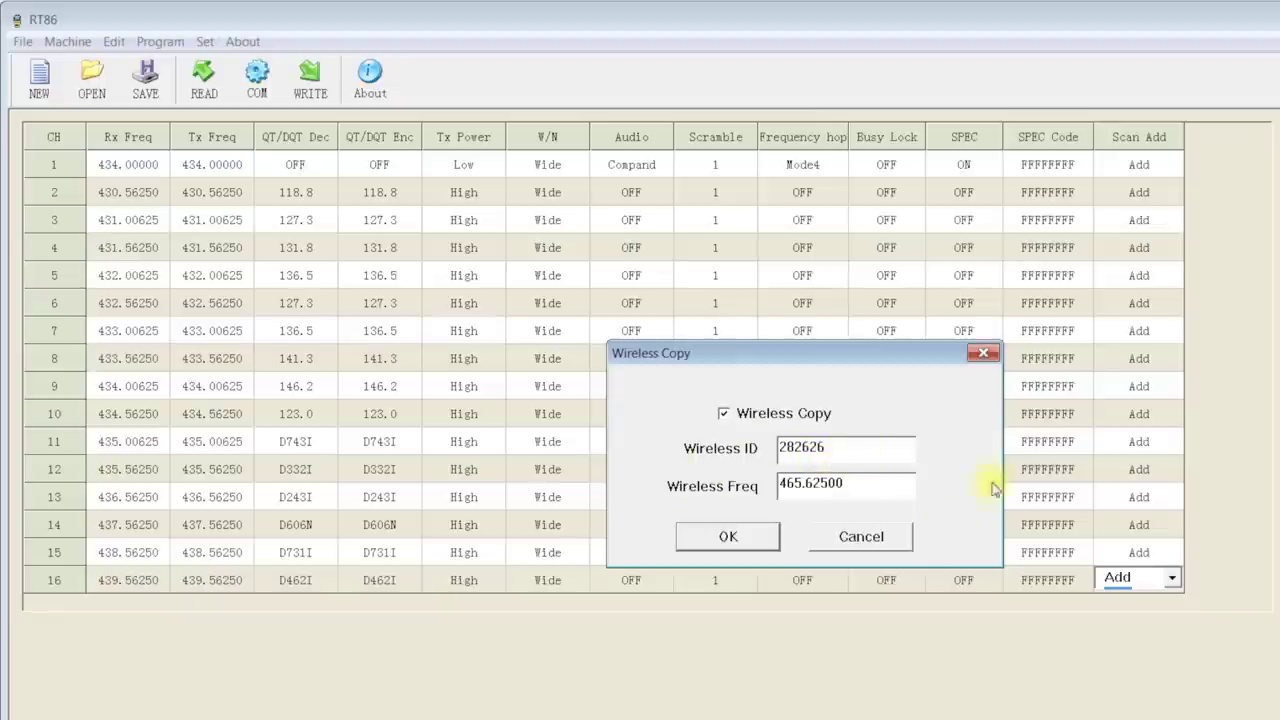
pyautogui.click(849, 544)
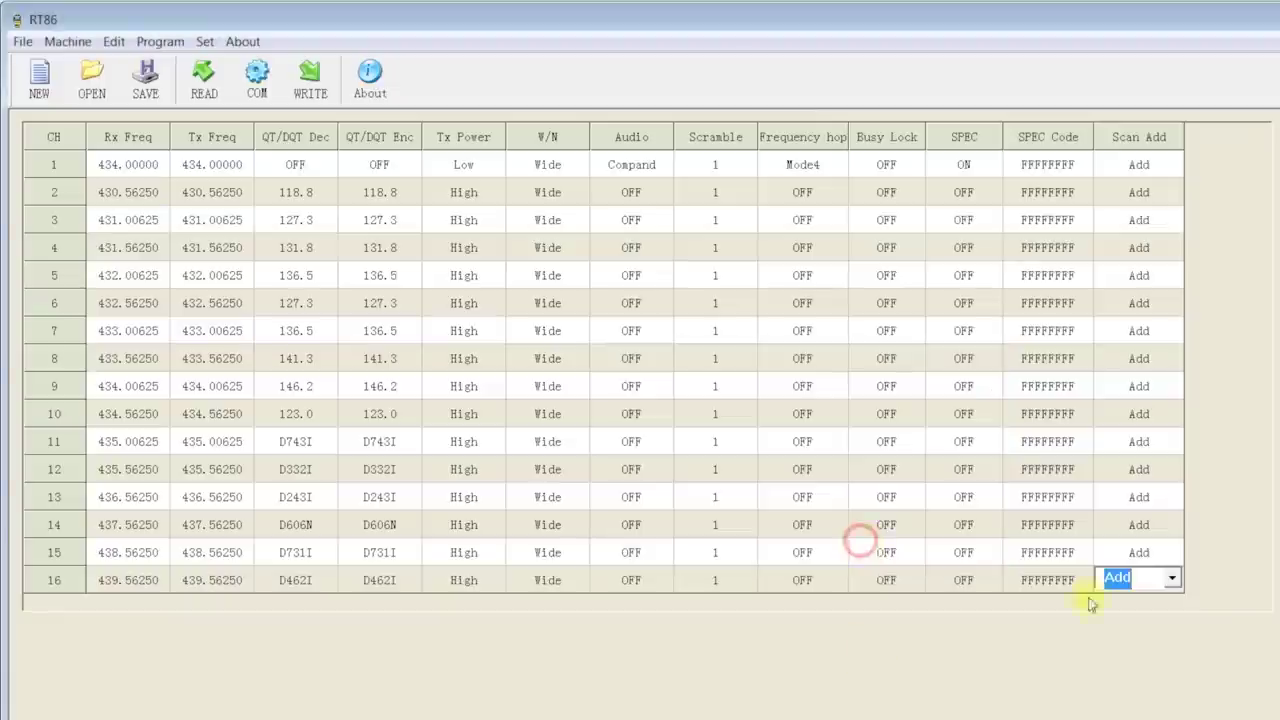
# Step: Open the Option Features settings and set Squelch to 1
pyautogui.click(162, 44)
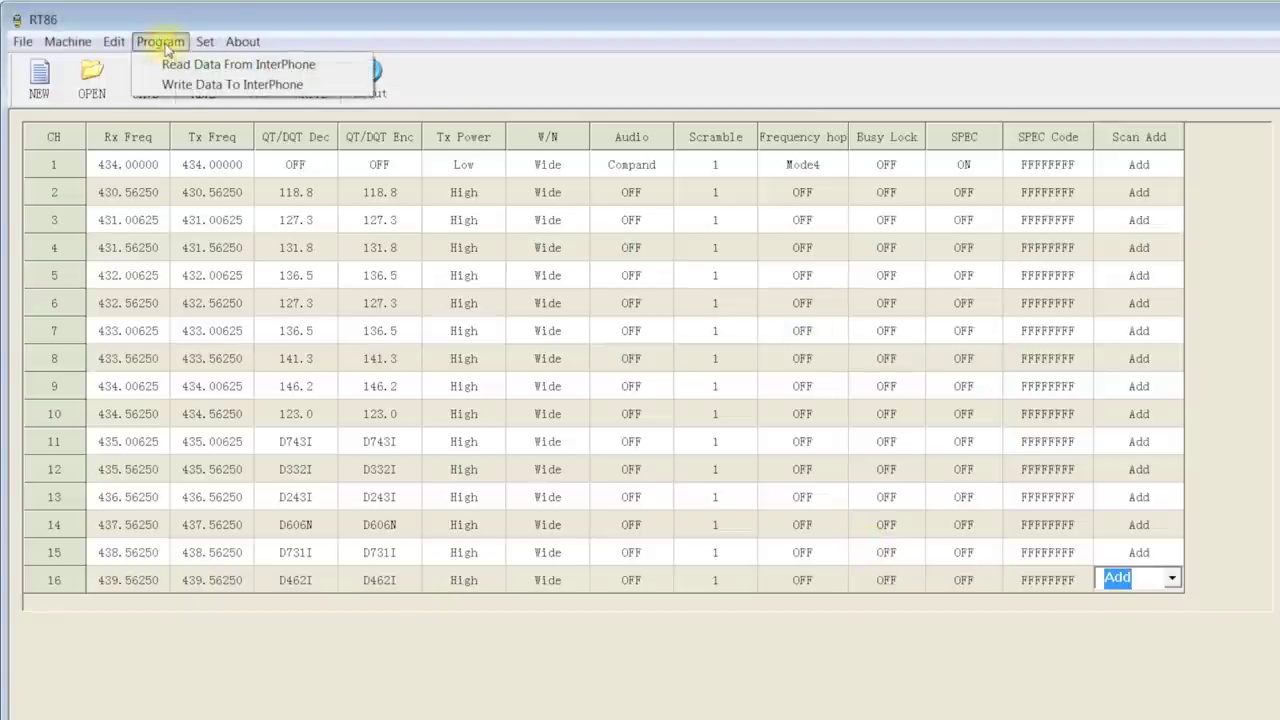
pyautogui.moveTo(114, 41)
pyautogui.click(130, 83)
pyautogui.moveTo(718, 200); pyautogui.dragTo(650, 184)
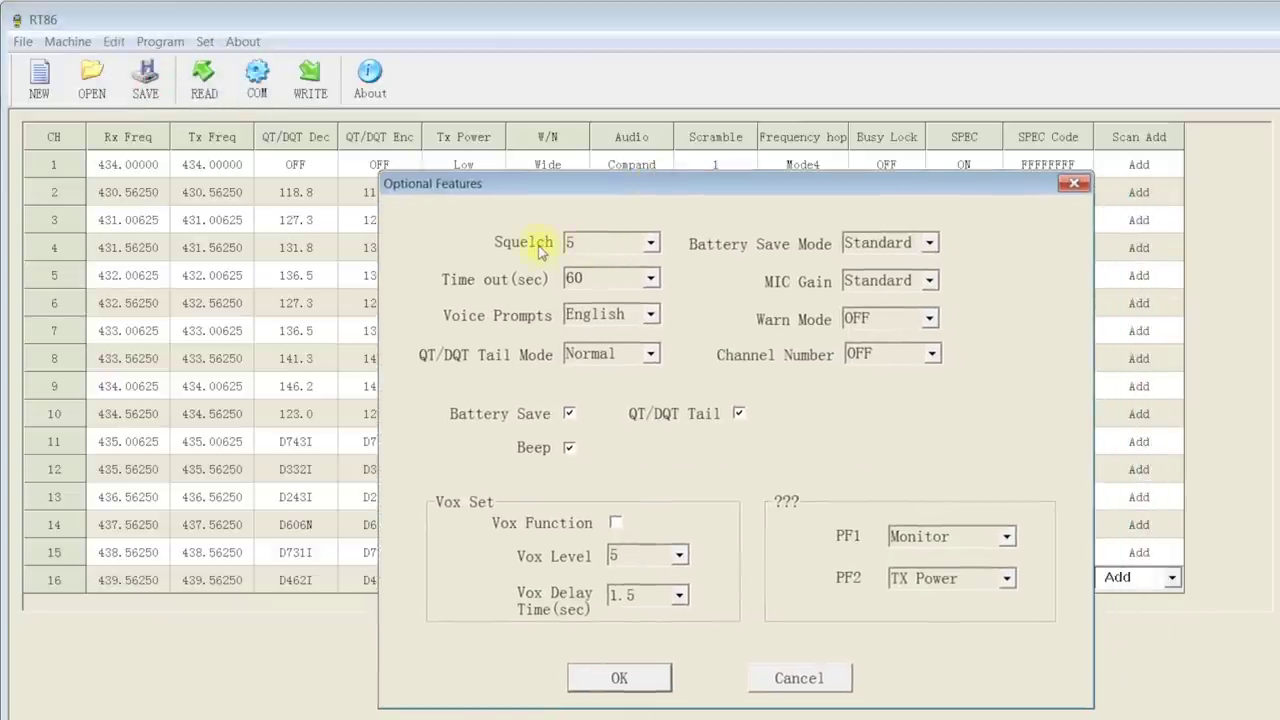
pyautogui.click(652, 244)
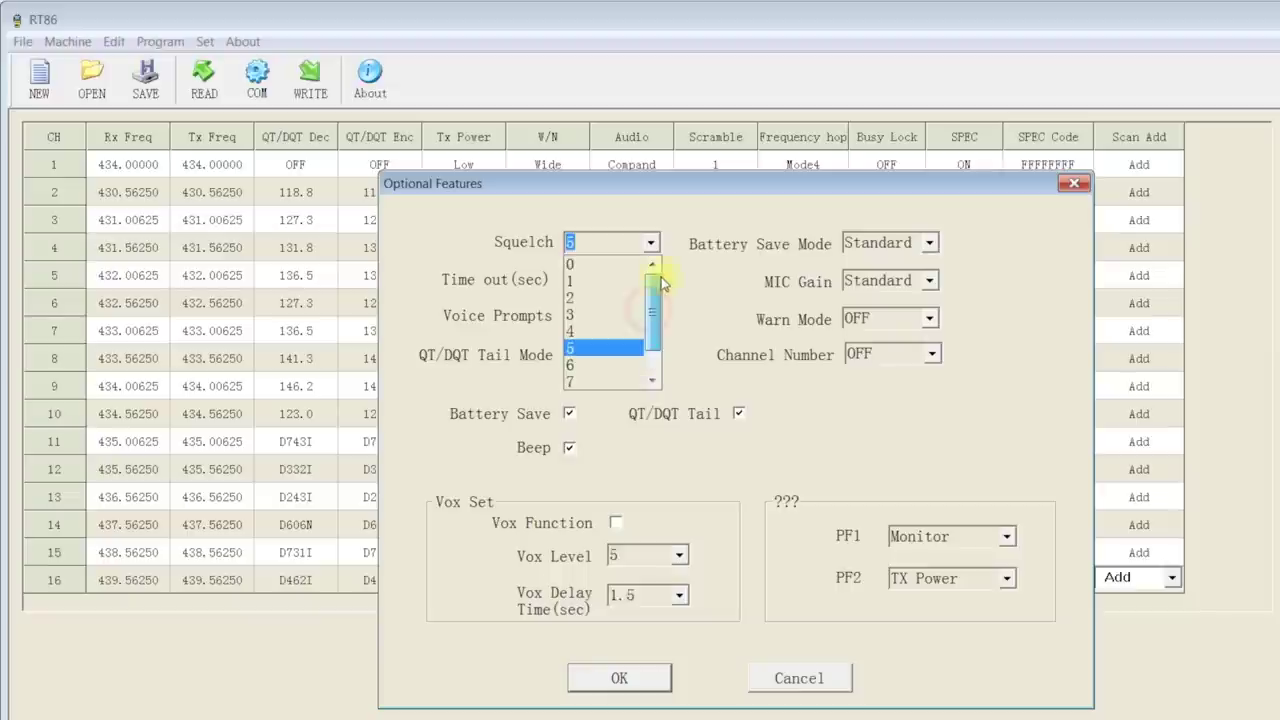
pyautogui.moveTo(652, 377); pyautogui.dragTo(651, 300)
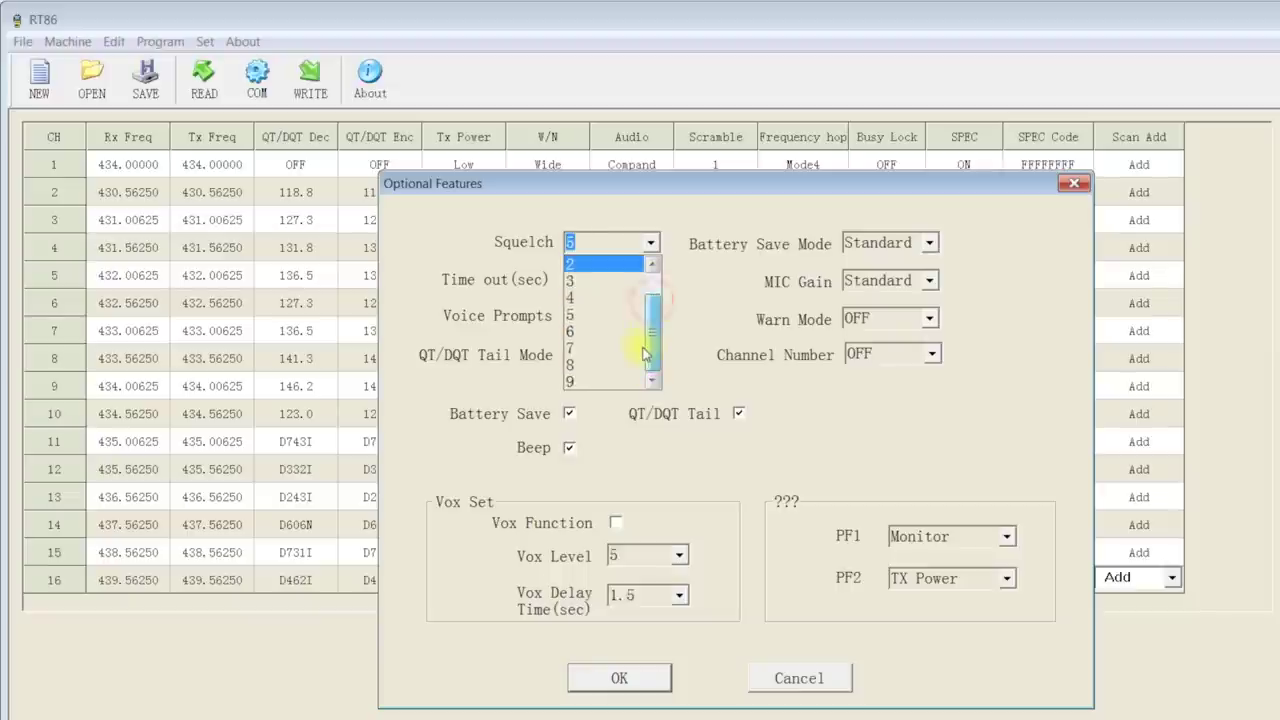
pyautogui.click(605, 283)
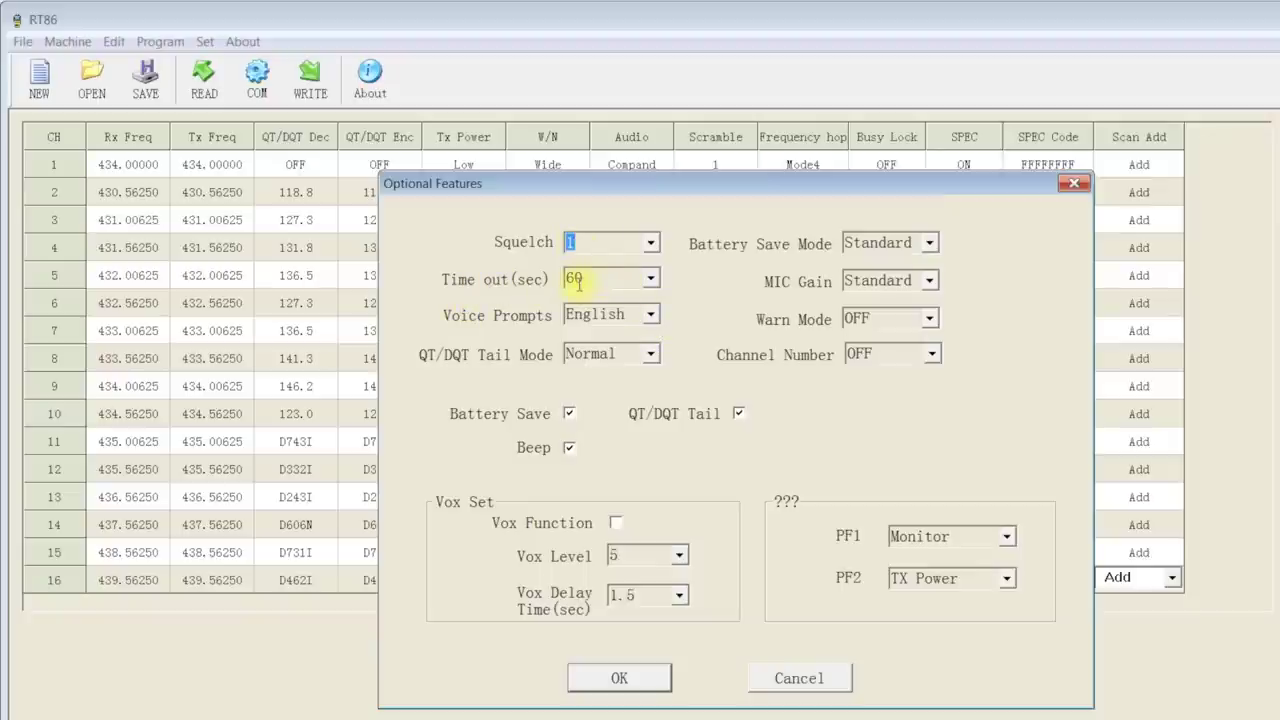
# Step: Examine the available choices for Voice Prompts and QT/DQT Tail Mode in the optional features
pyautogui.click(651, 315)
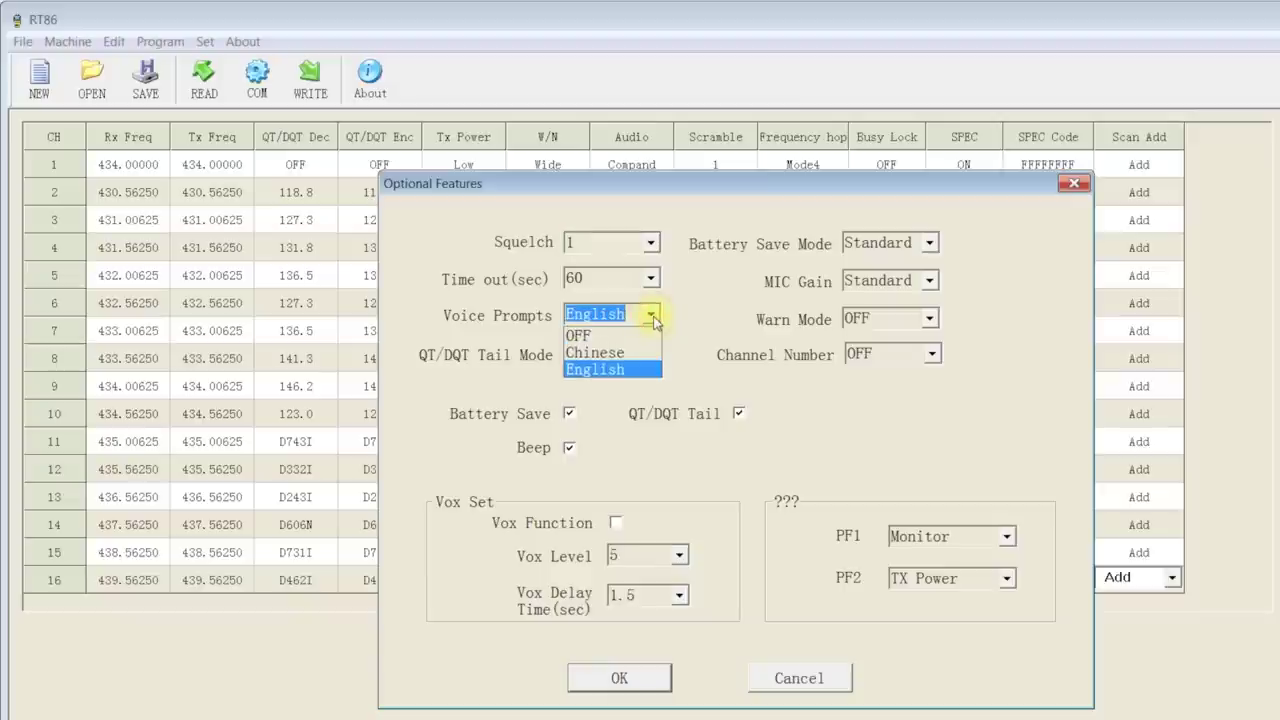
pyautogui.click(653, 318)
pyautogui.click(660, 354)
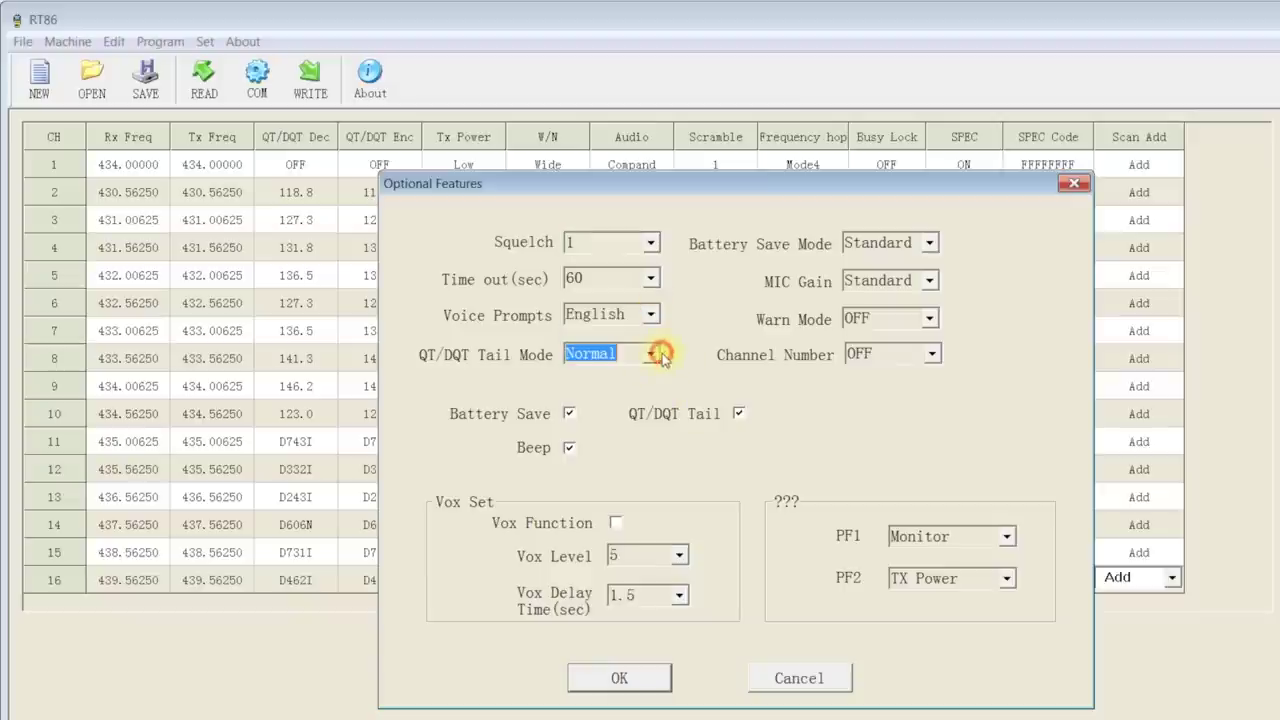
pyautogui.click(655, 357)
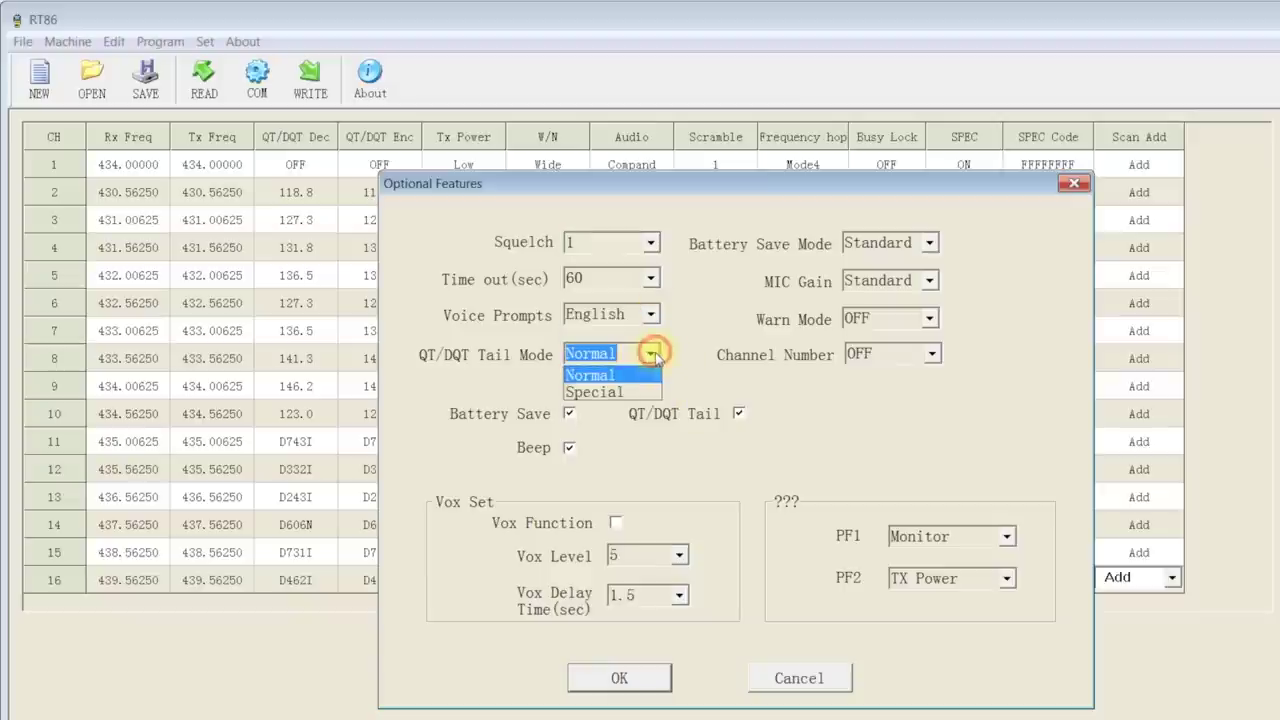
pyautogui.click(655, 352)
pyautogui.click(651, 355)
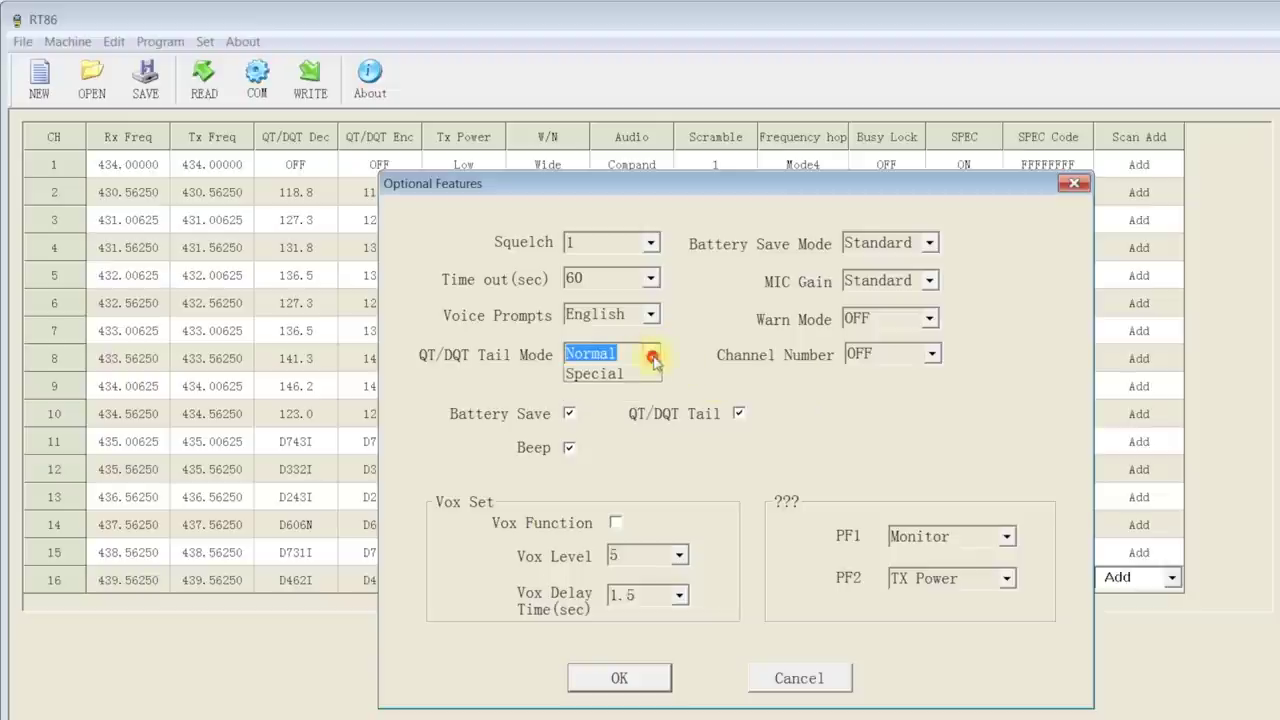
pyautogui.click(653, 355)
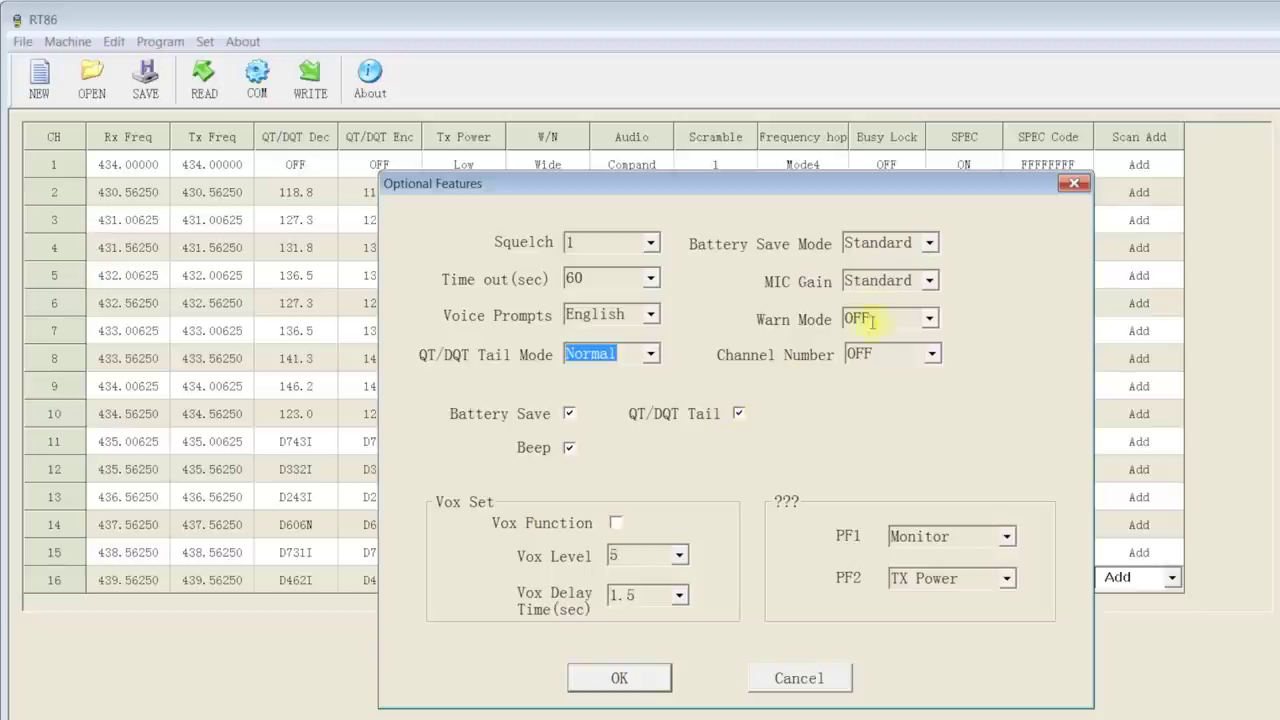
# Step: Examine the available choices for Battery Save Mode without picking a different one
pyautogui.click(930, 242)
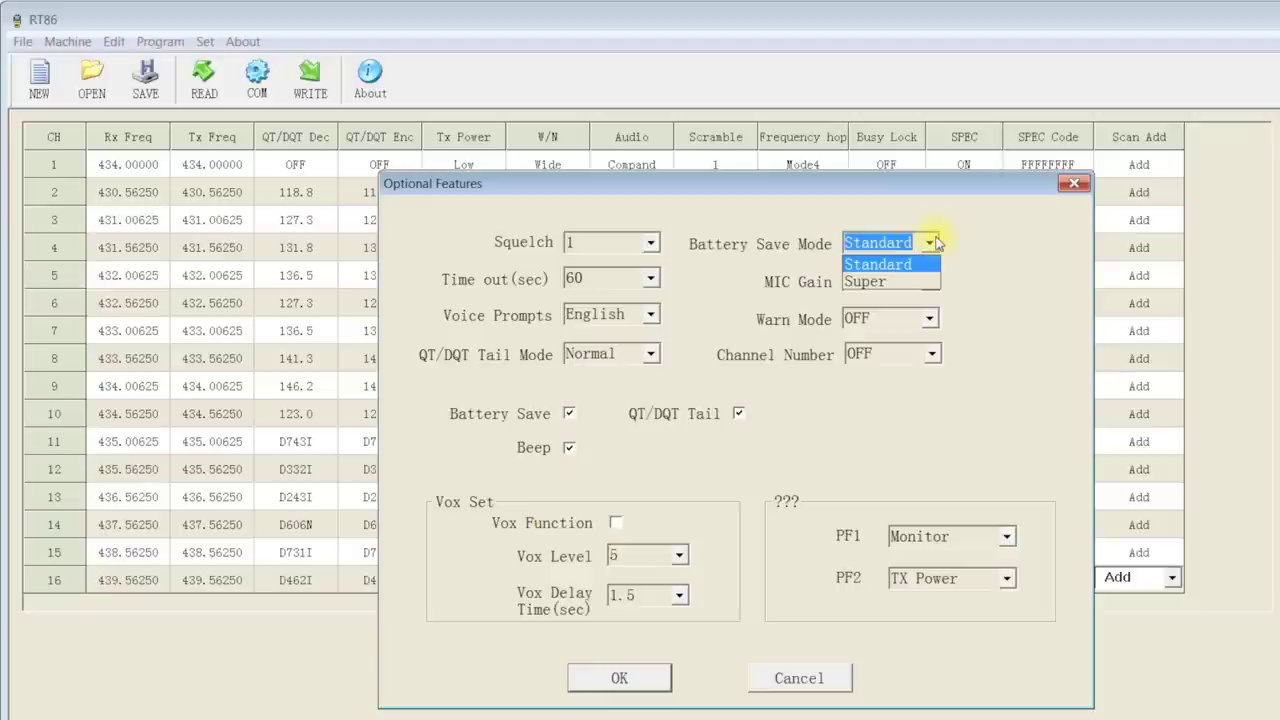
pyautogui.click(930, 242)
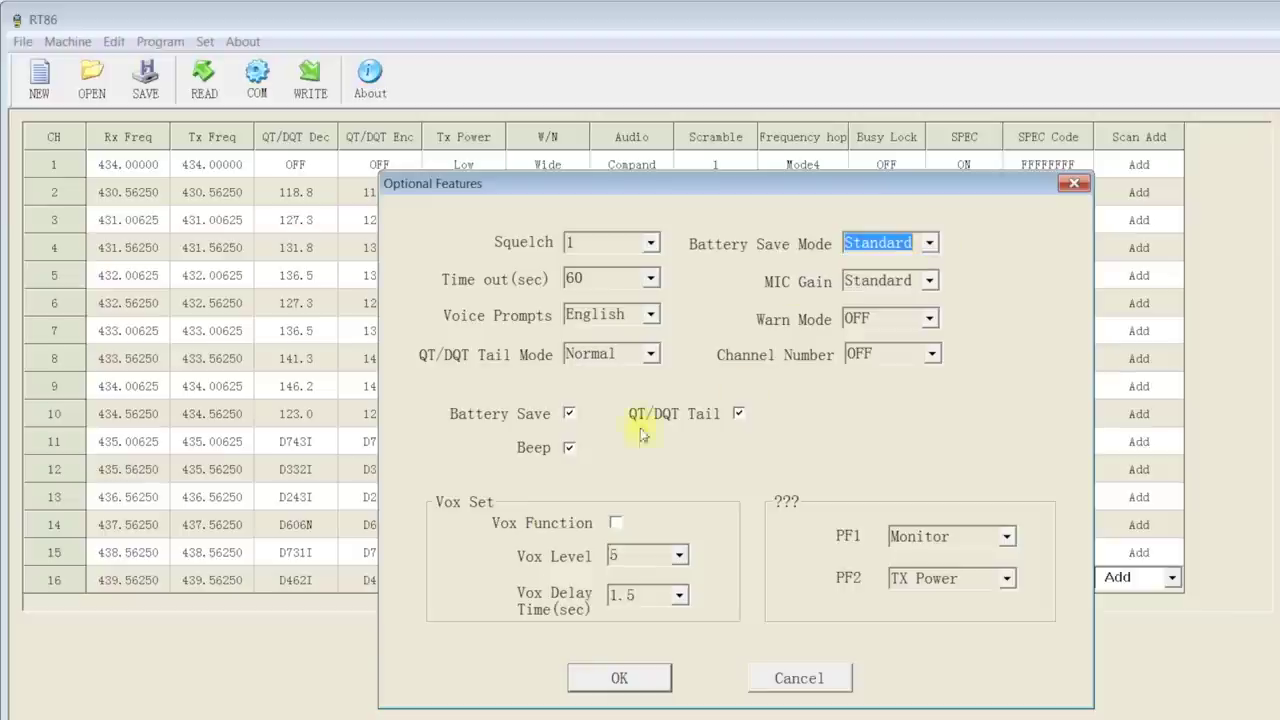
pyautogui.click(930, 242)
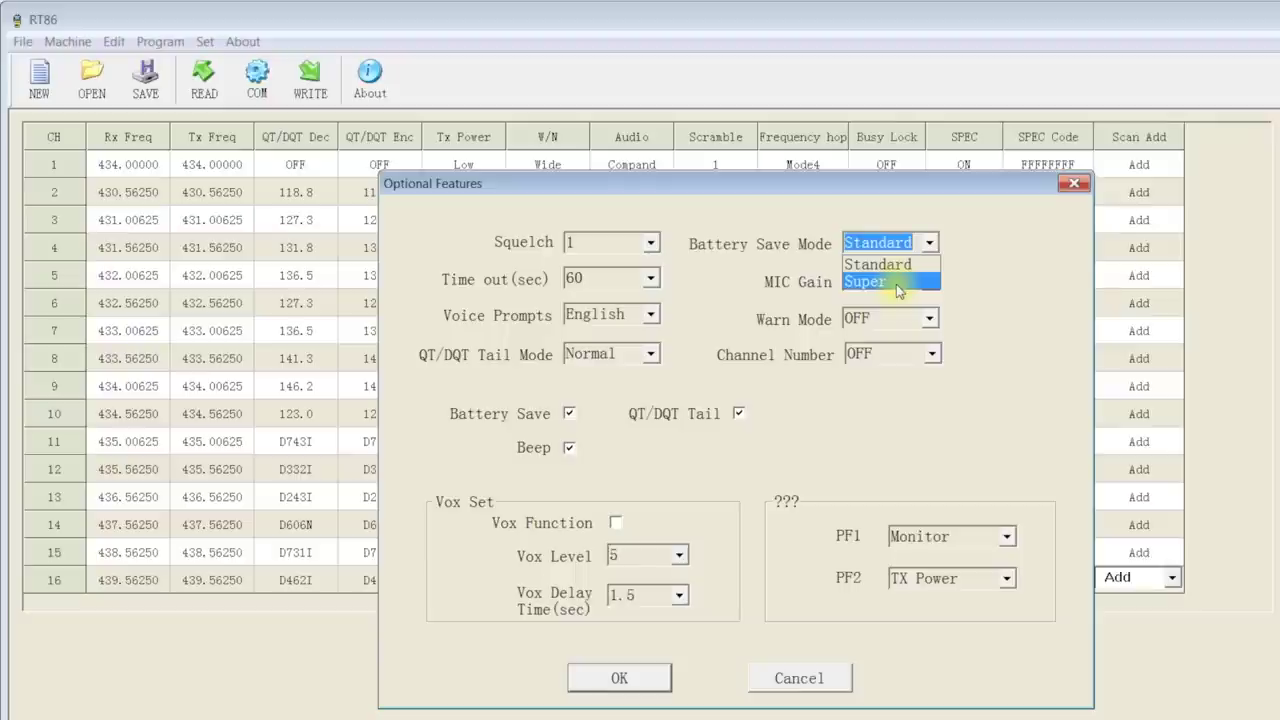
pyautogui.click(930, 244)
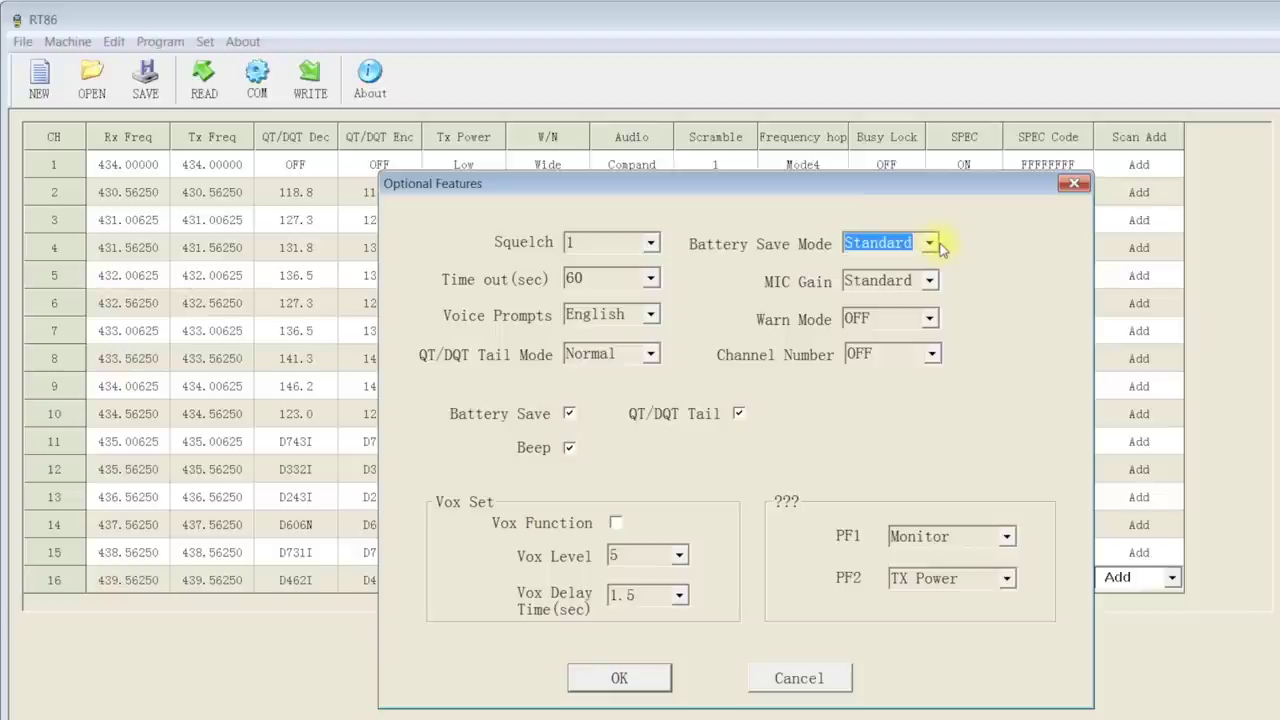
# Step: Try the Enhanced option for MIC Gain, and return it to Standard
pyautogui.click(930, 281)
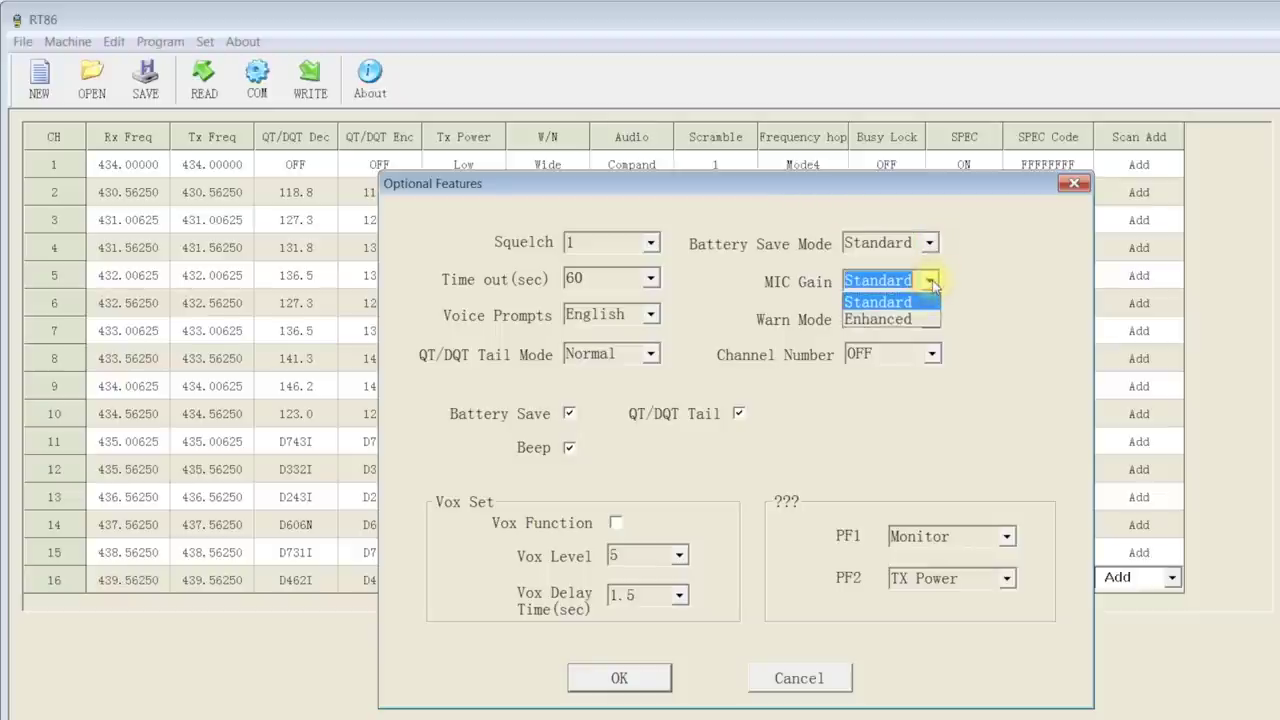
pyautogui.click(931, 283)
pyautogui.click(930, 280)
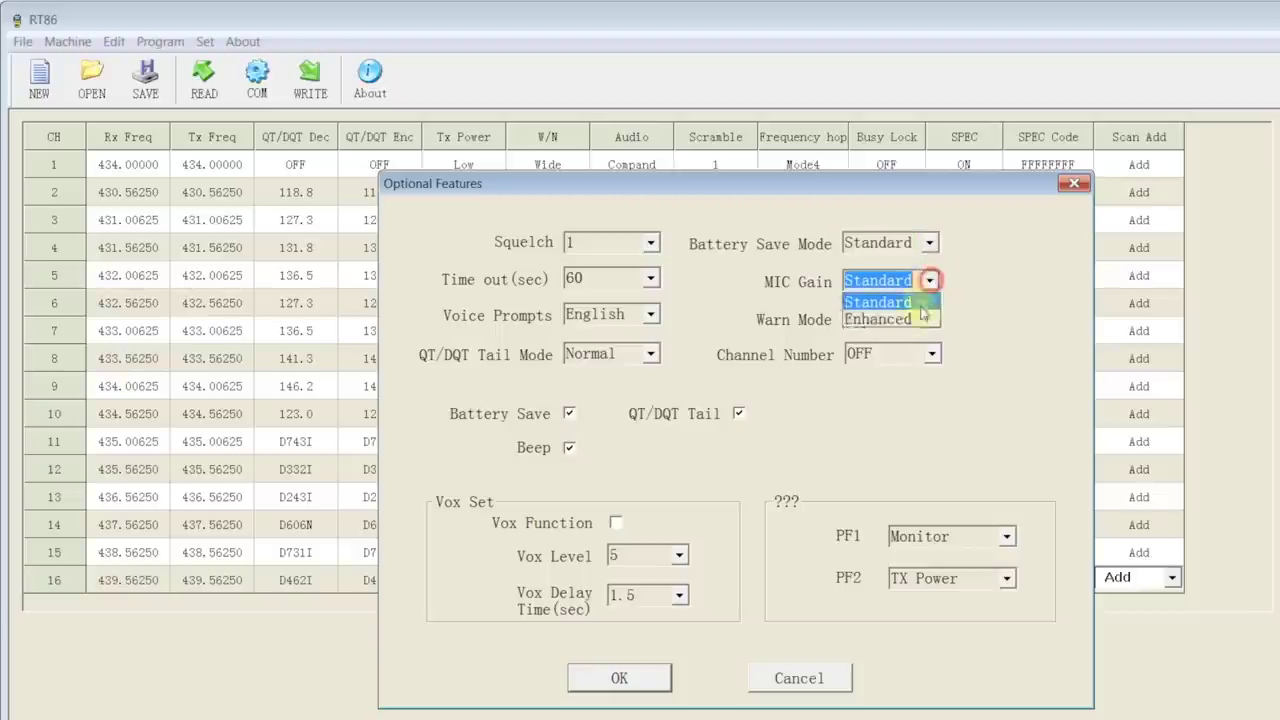
pyautogui.click(895, 319)
pyautogui.click(928, 281)
pyautogui.click(882, 298)
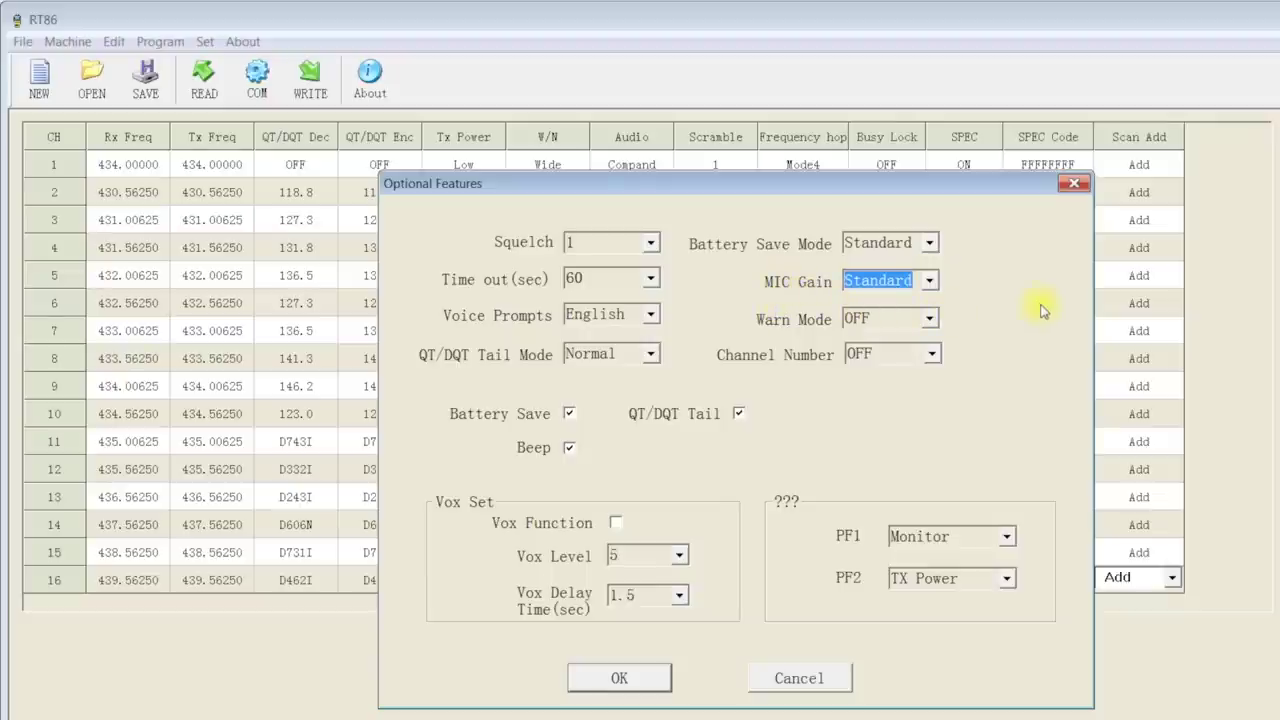
# Step: Review the Warn Mode choices, keeping OFF, and try Channel Number 9 before returning it to OFF
pyautogui.click(930, 319)
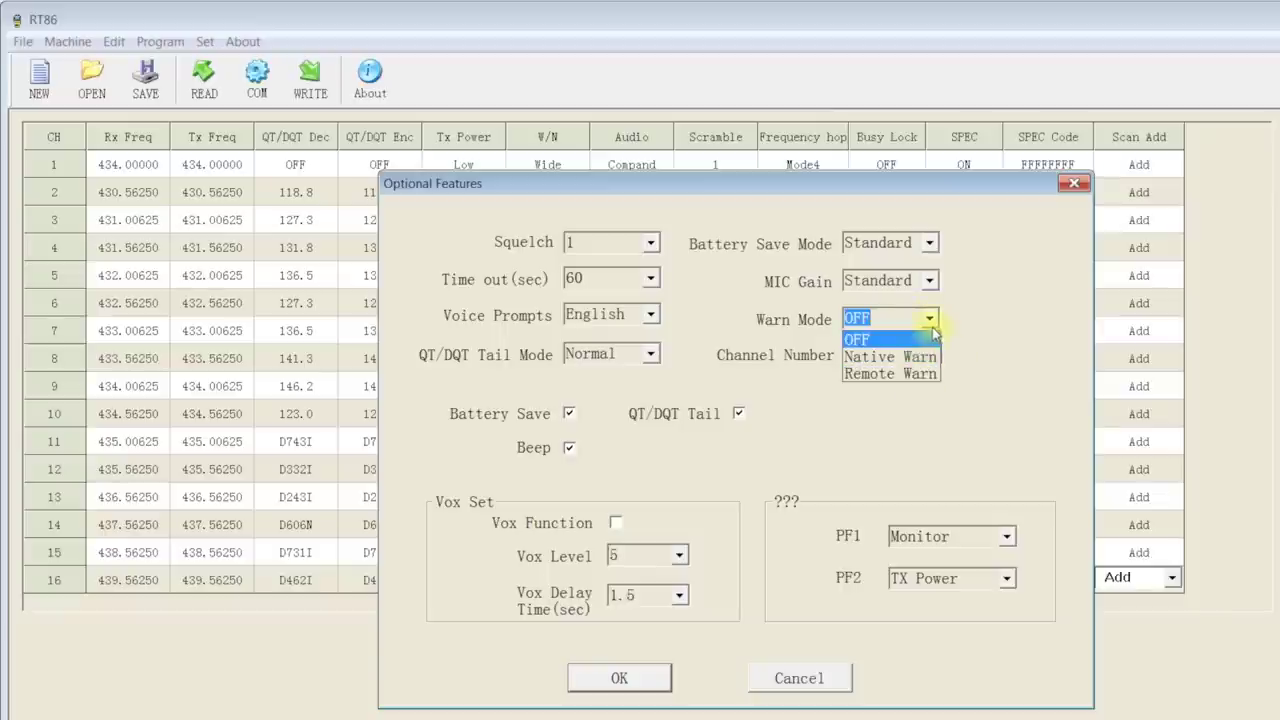
pyautogui.click(870, 339)
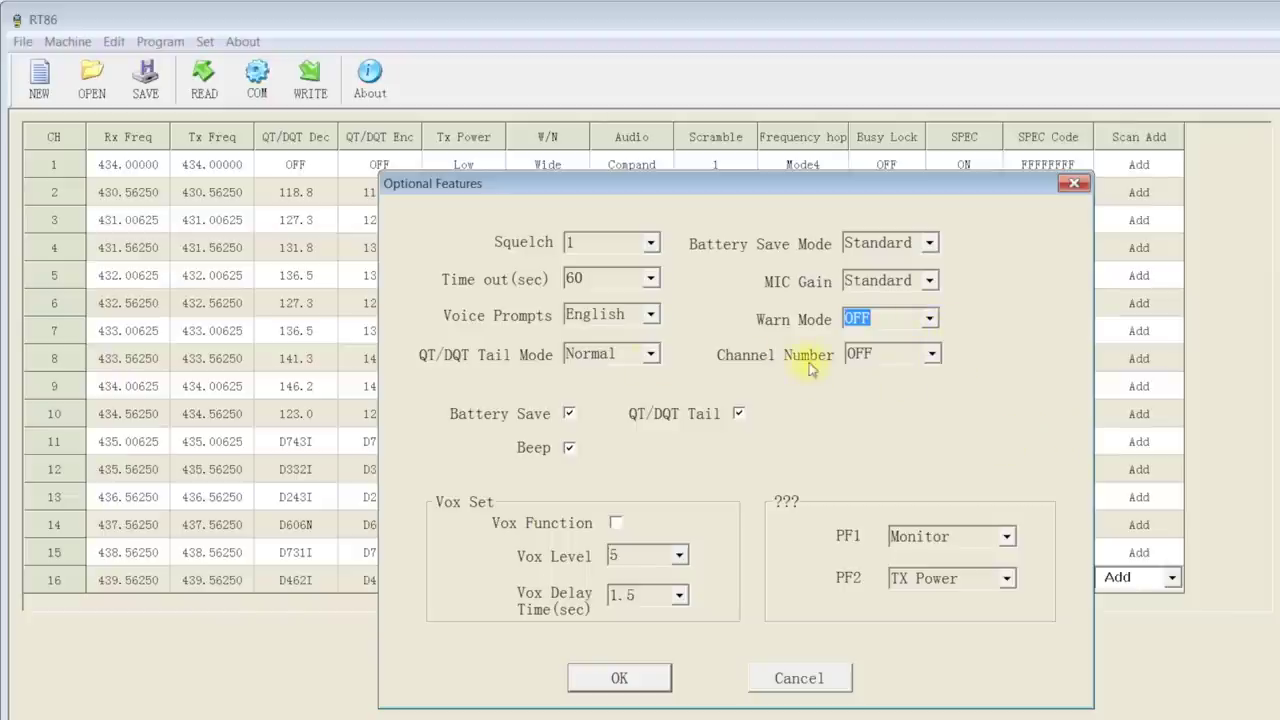
pyautogui.click(931, 353)
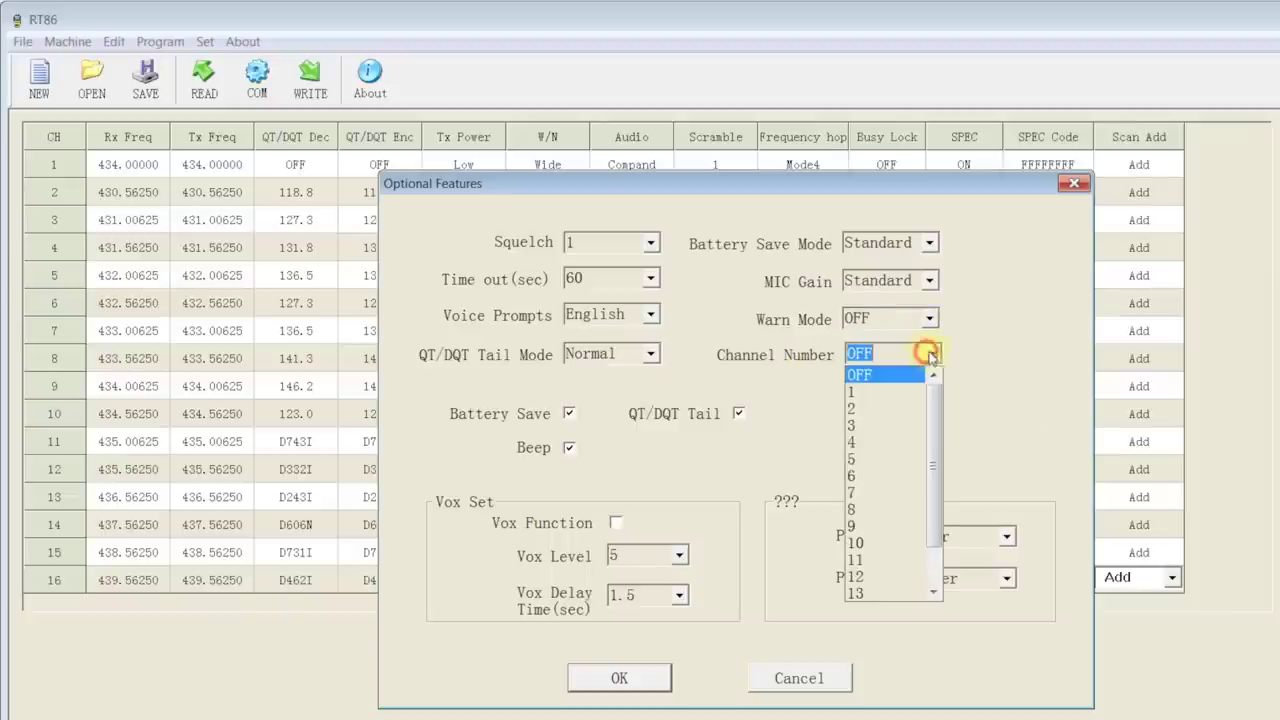
pyautogui.click(925, 525)
pyautogui.click(931, 354)
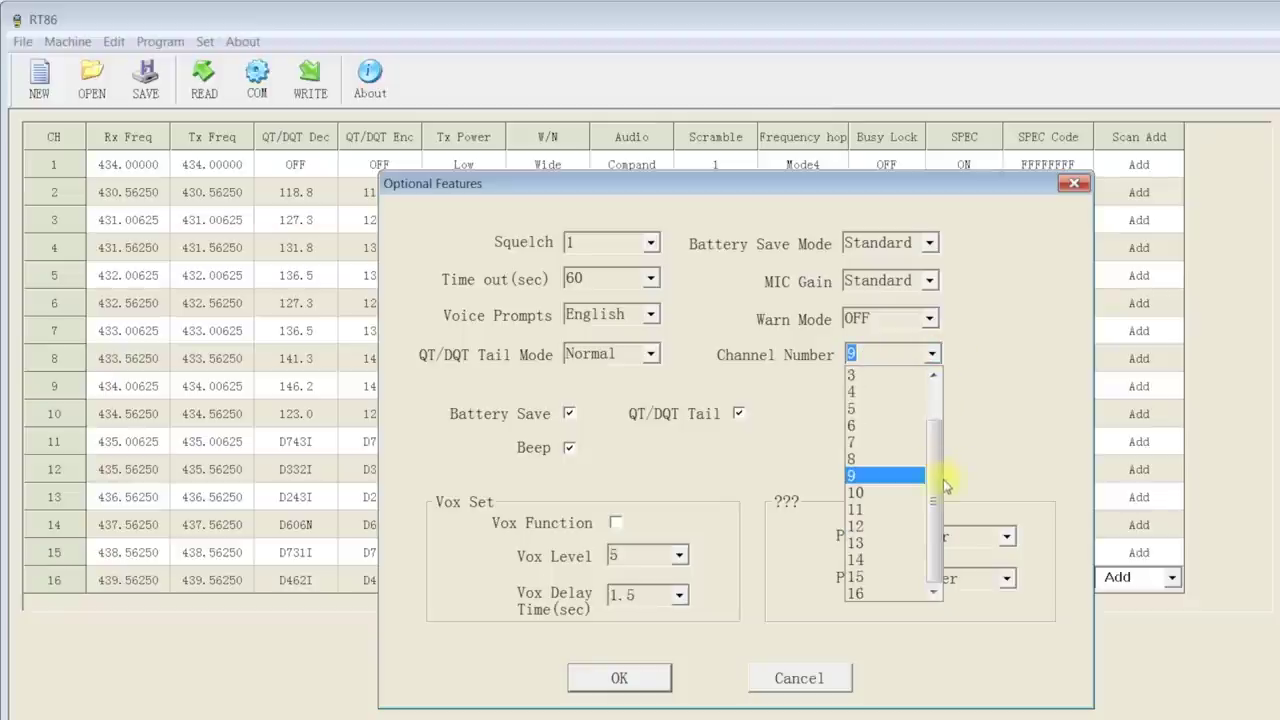
pyautogui.click(938, 396)
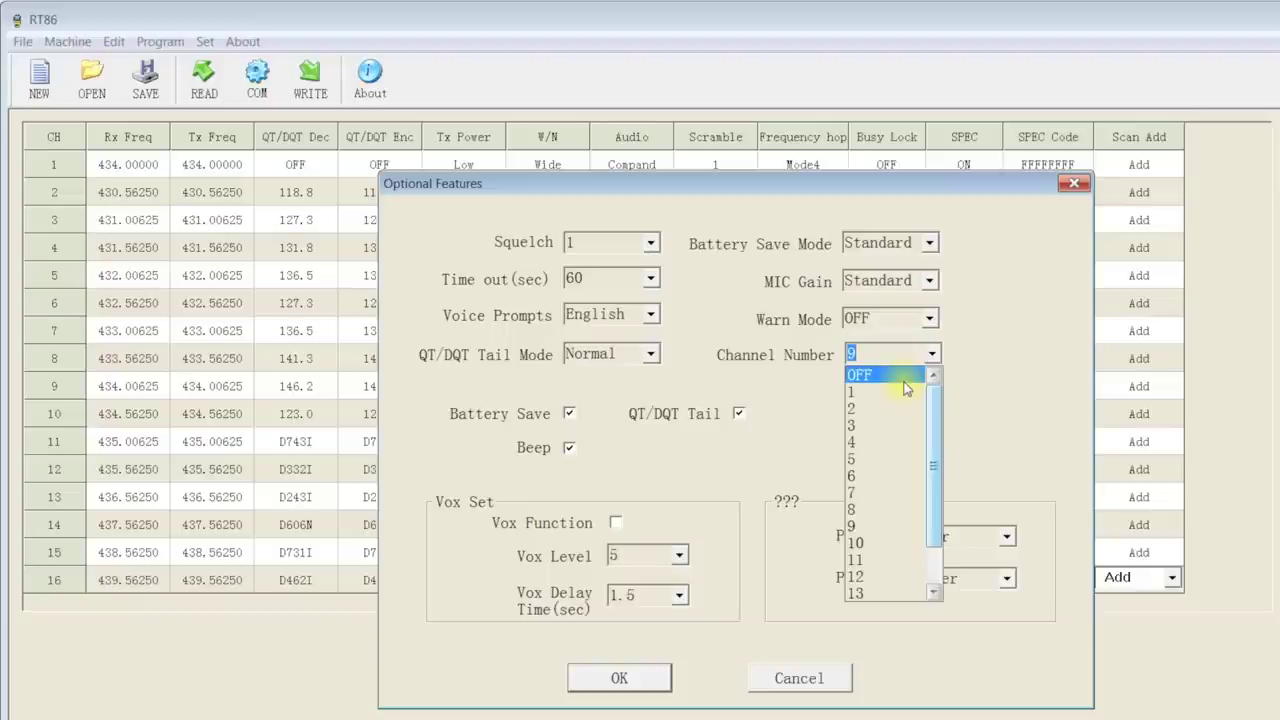
pyautogui.click(918, 376)
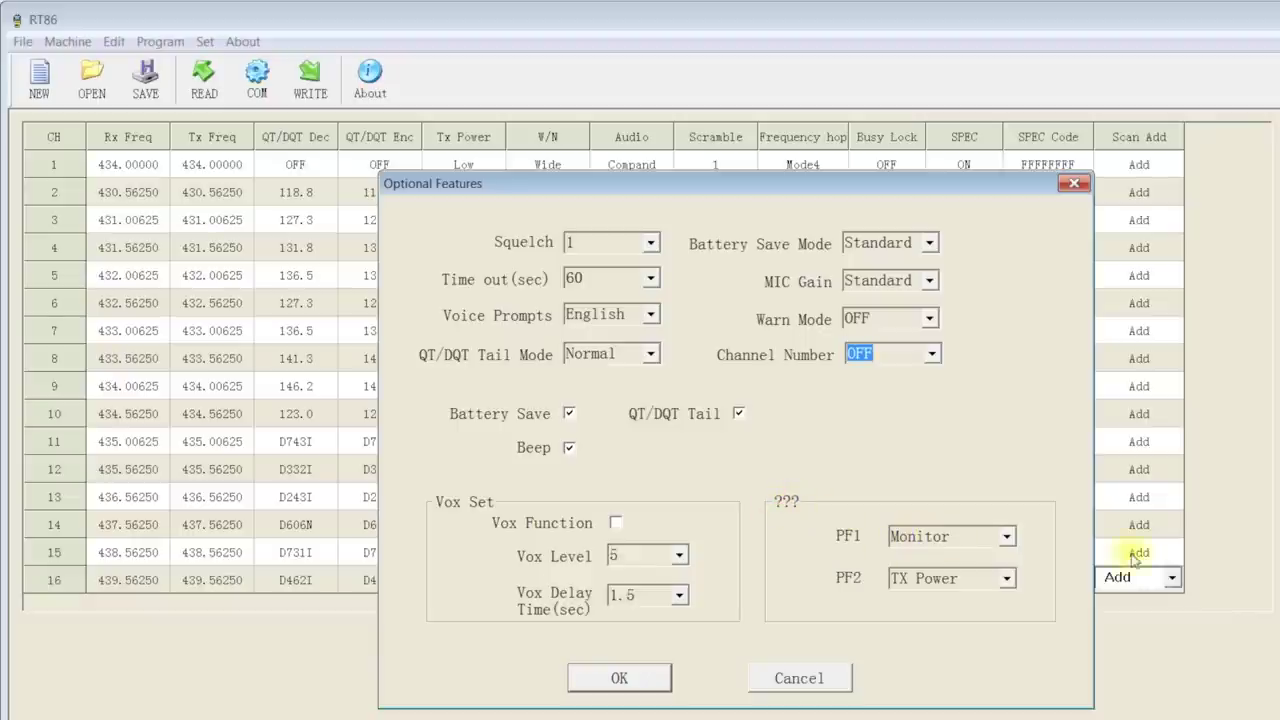
# Step: Review the functions that can be assigned to PF1, and accept the Optional Features settings
pyautogui.click(1008, 537)
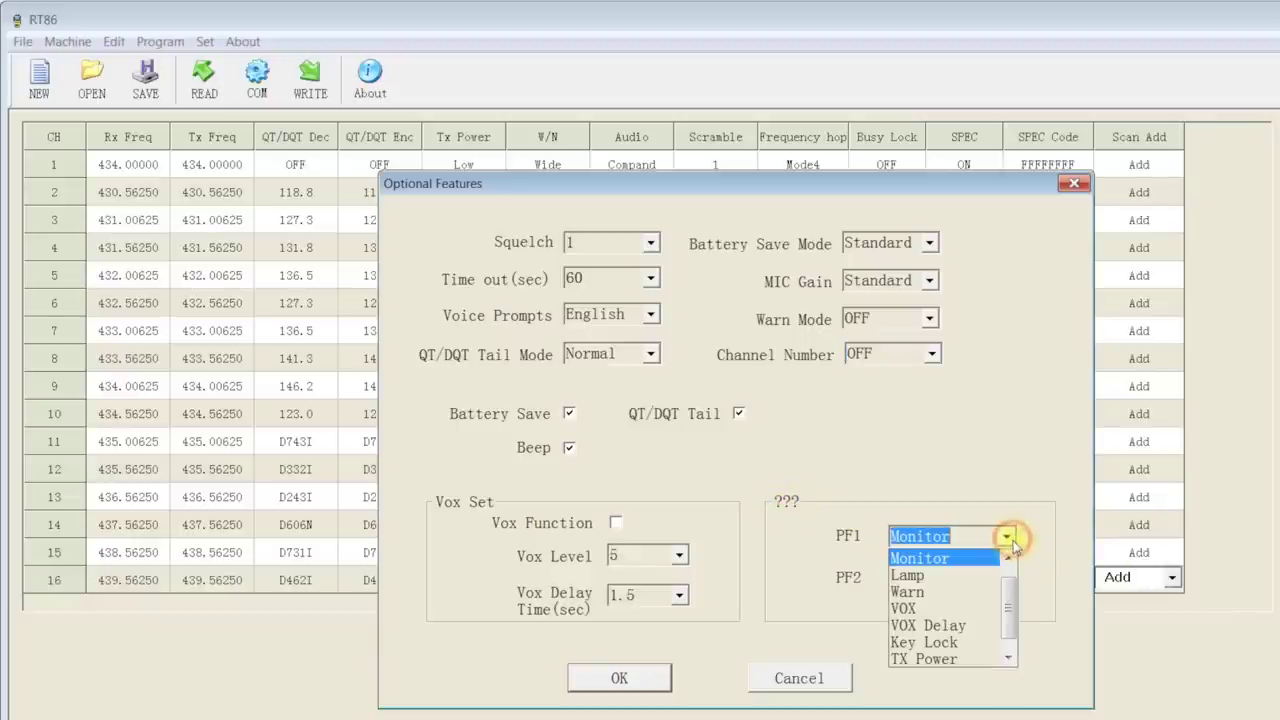
pyautogui.moveTo(1008, 588)
pyautogui.mouseDown()
pyautogui.moveTo(1003, 614)
pyautogui.moveTo(990, 600)
pyautogui.mouseUp()
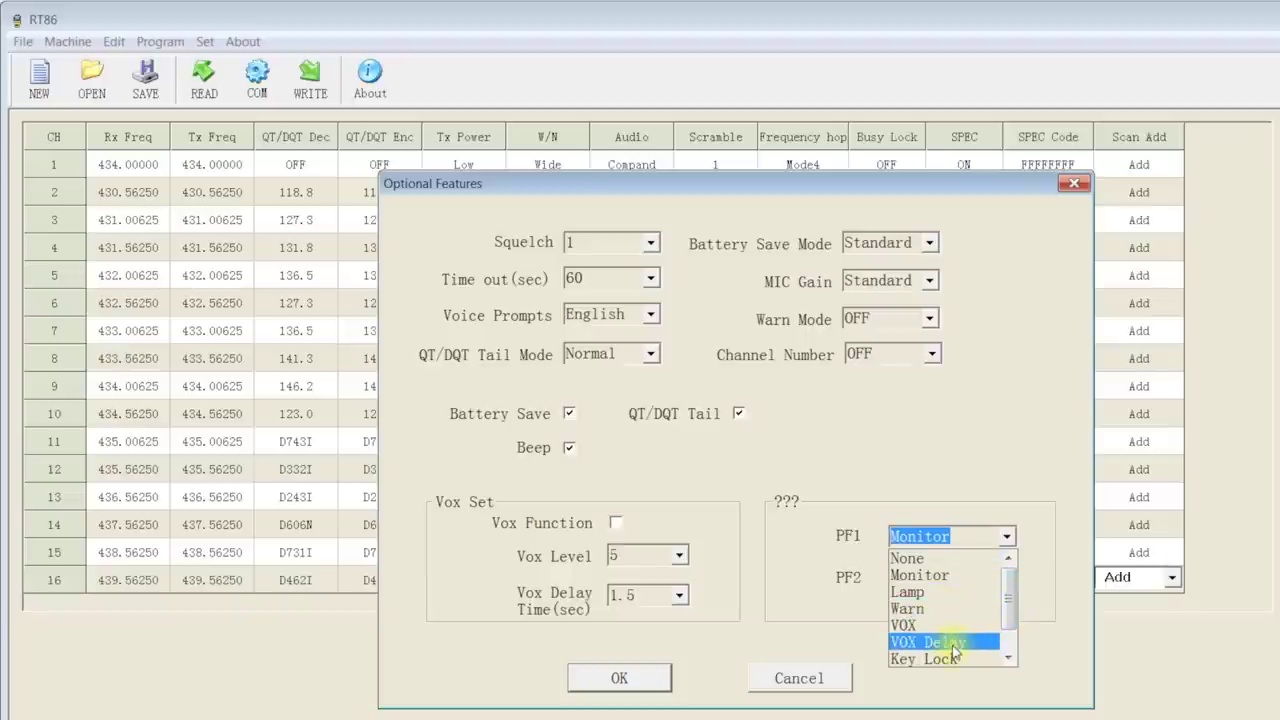
pyautogui.scroll(-1, 1008, 605)
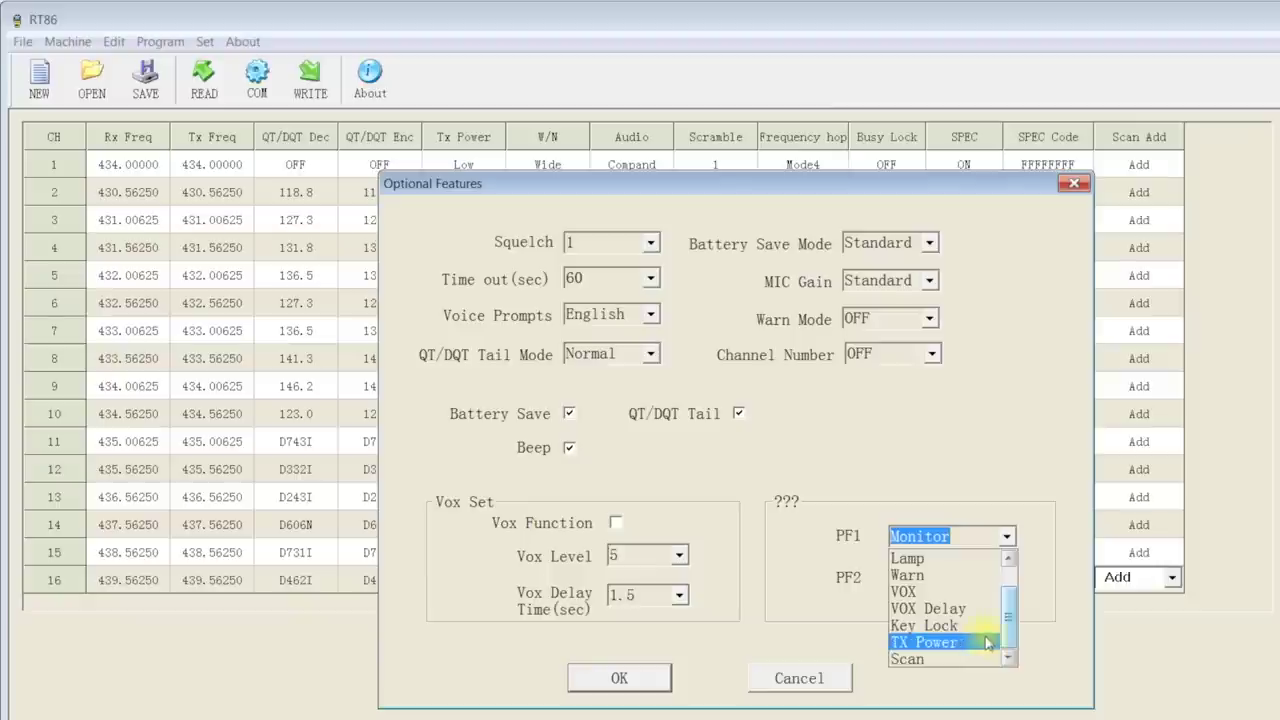
pyautogui.click(1036, 639)
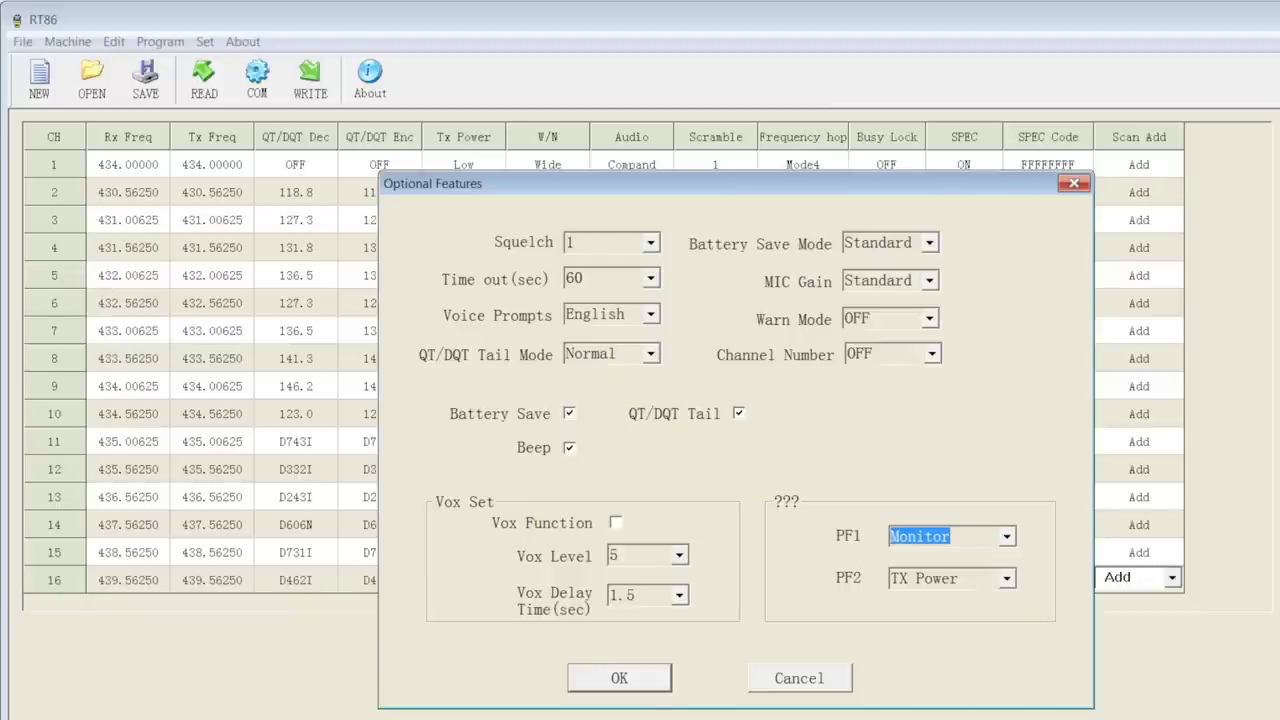
pyautogui.click(575, 668)
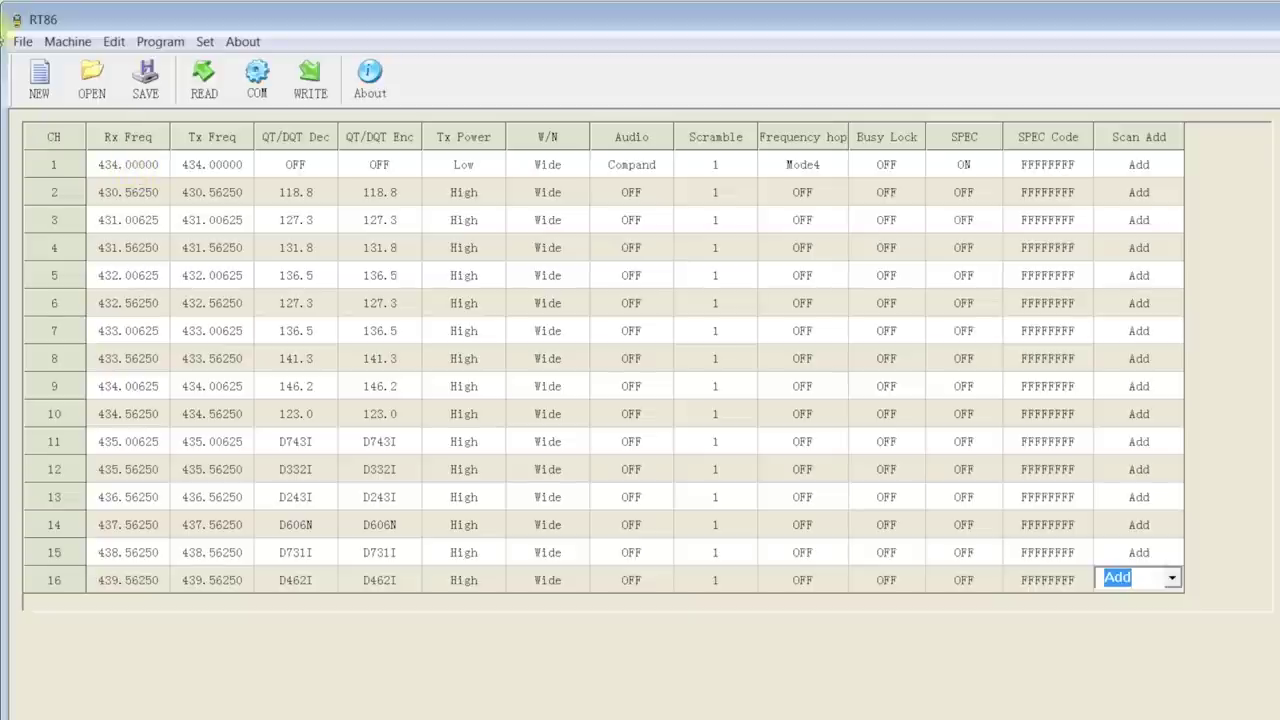
# Step: Check the Tx Power and QT/DQT Dec choices for channel 1, keeping Low and OFF
pyautogui.click(490, 170)
pyautogui.click(491, 166)
pyautogui.click(491, 165)
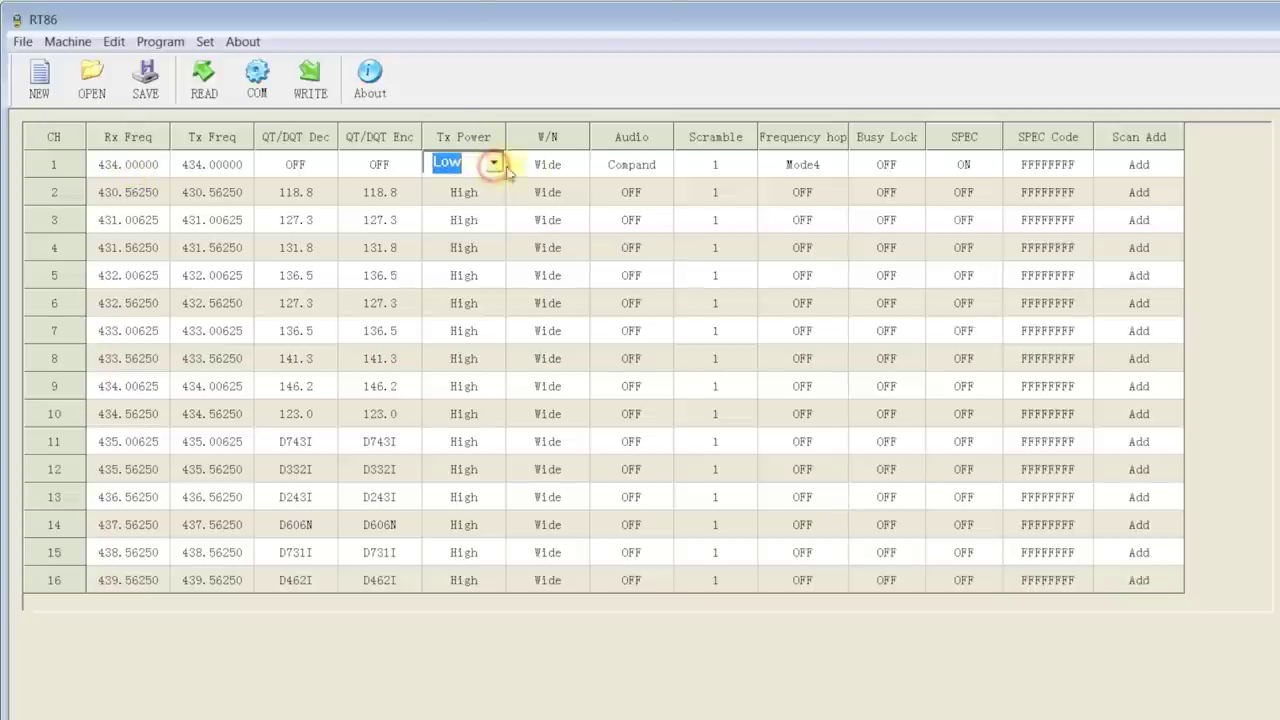
pyautogui.click(322, 168)
pyautogui.click(325, 165)
pyautogui.click(324, 166)
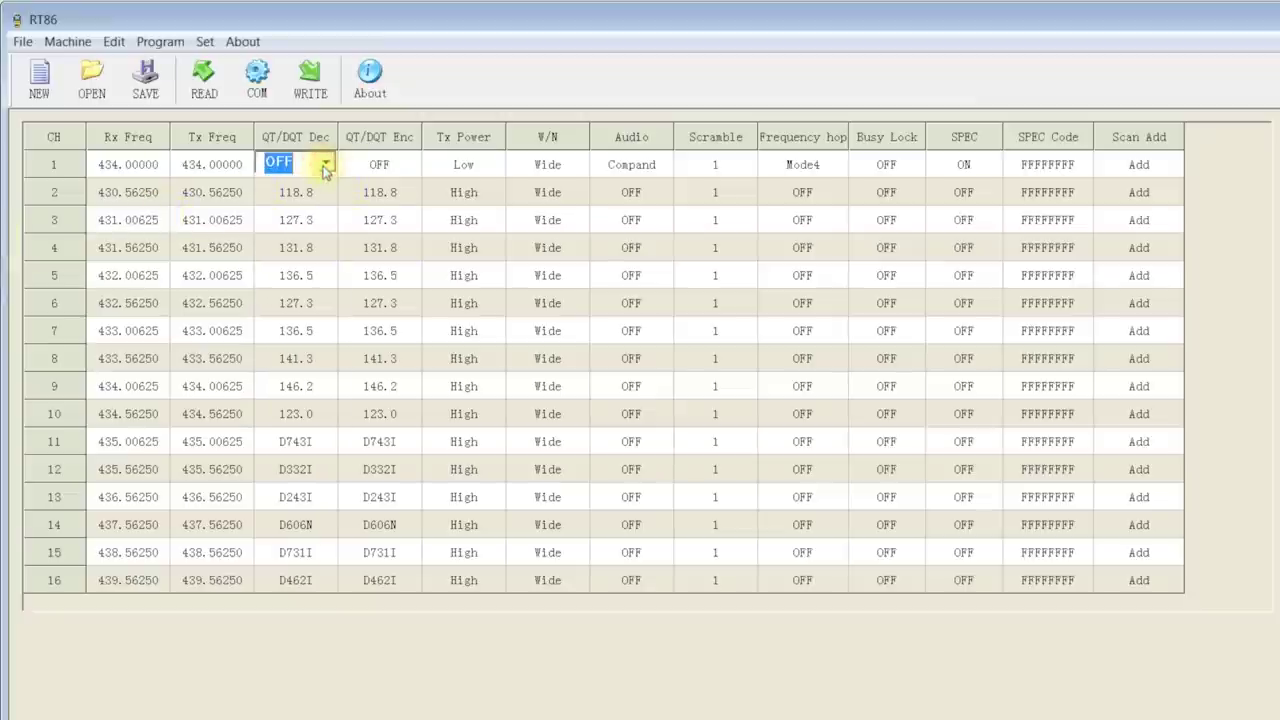
# Step: Look over the Tx Power choices for channel 1 once more without picking a different one
pyautogui.click(488, 162)
pyautogui.click(488, 162)
pyautogui.click(488, 162)
pyautogui.click(489, 162)
pyautogui.click(490, 163)
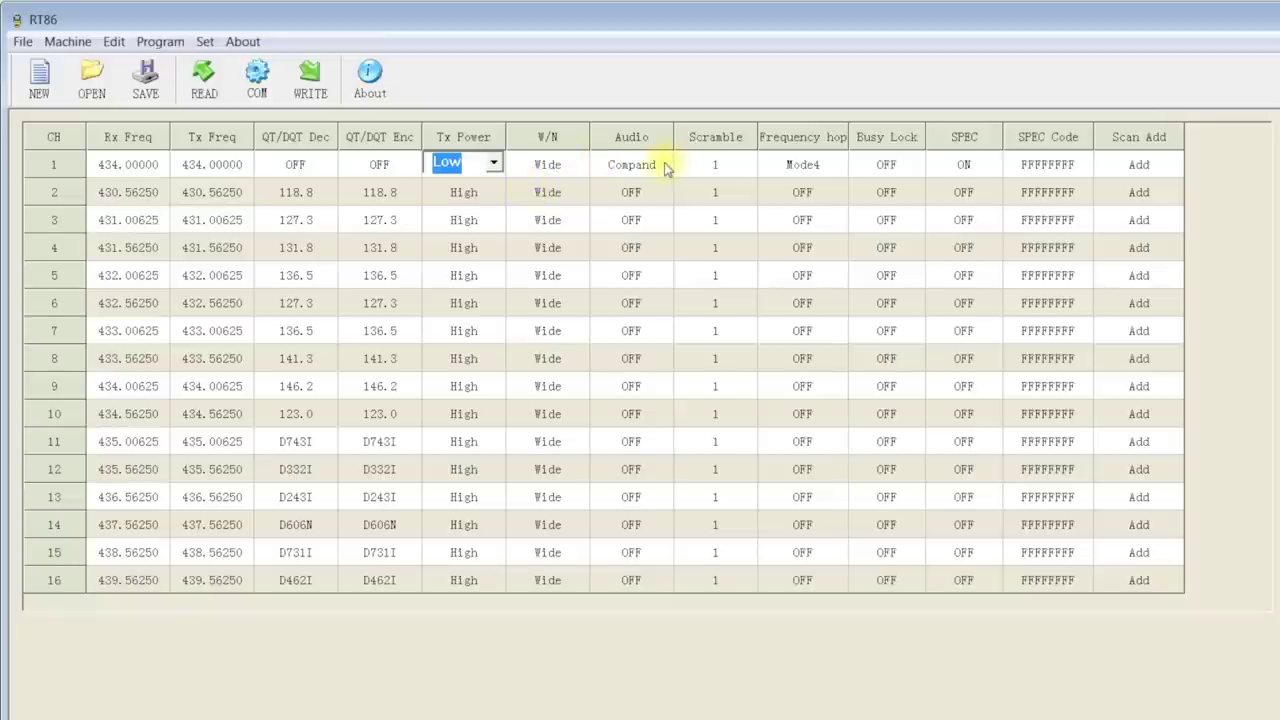
# Step: Review the W/N and Audio choices for channel 1, keeping Wide and Compand
pyautogui.click(576, 168)
pyautogui.click(577, 166)
pyautogui.click(579, 164)
pyautogui.click(664, 165)
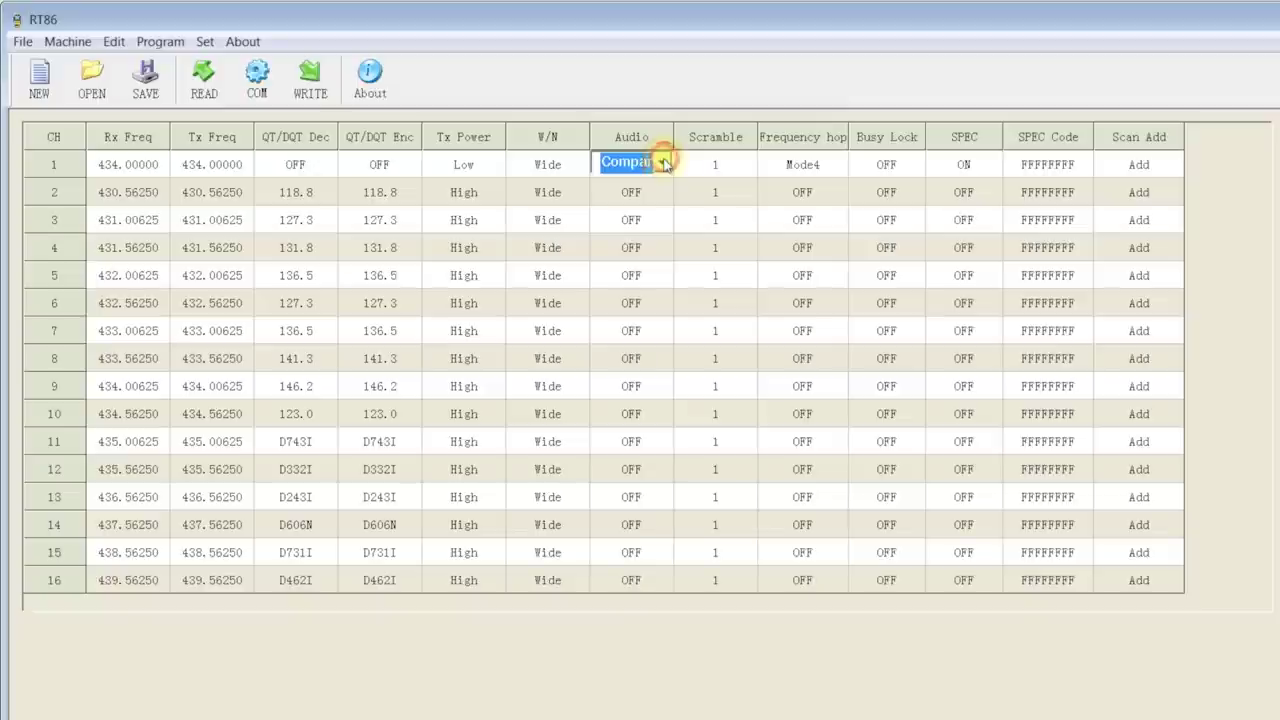
pyautogui.click(664, 164)
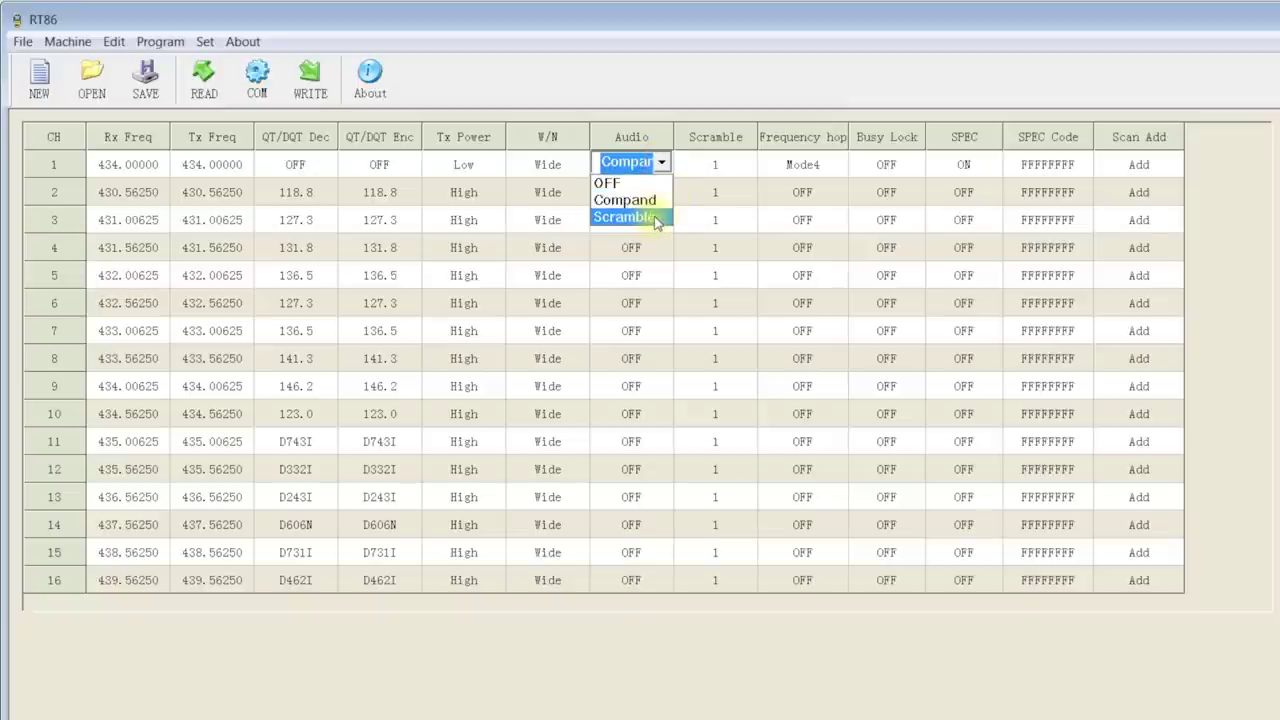
pyautogui.click(662, 162)
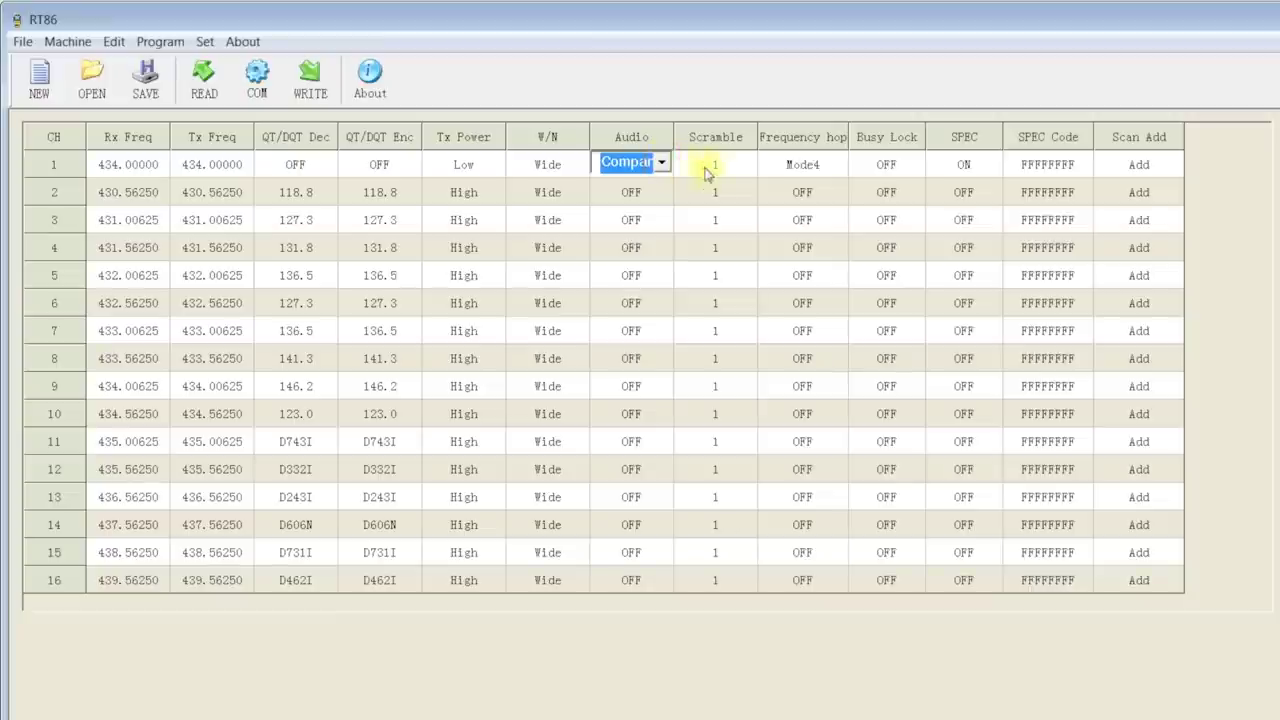
# Step: Examine the Scramble choices for channel 1, keeping 1
pyautogui.click(750, 166)
pyautogui.click(747, 165)
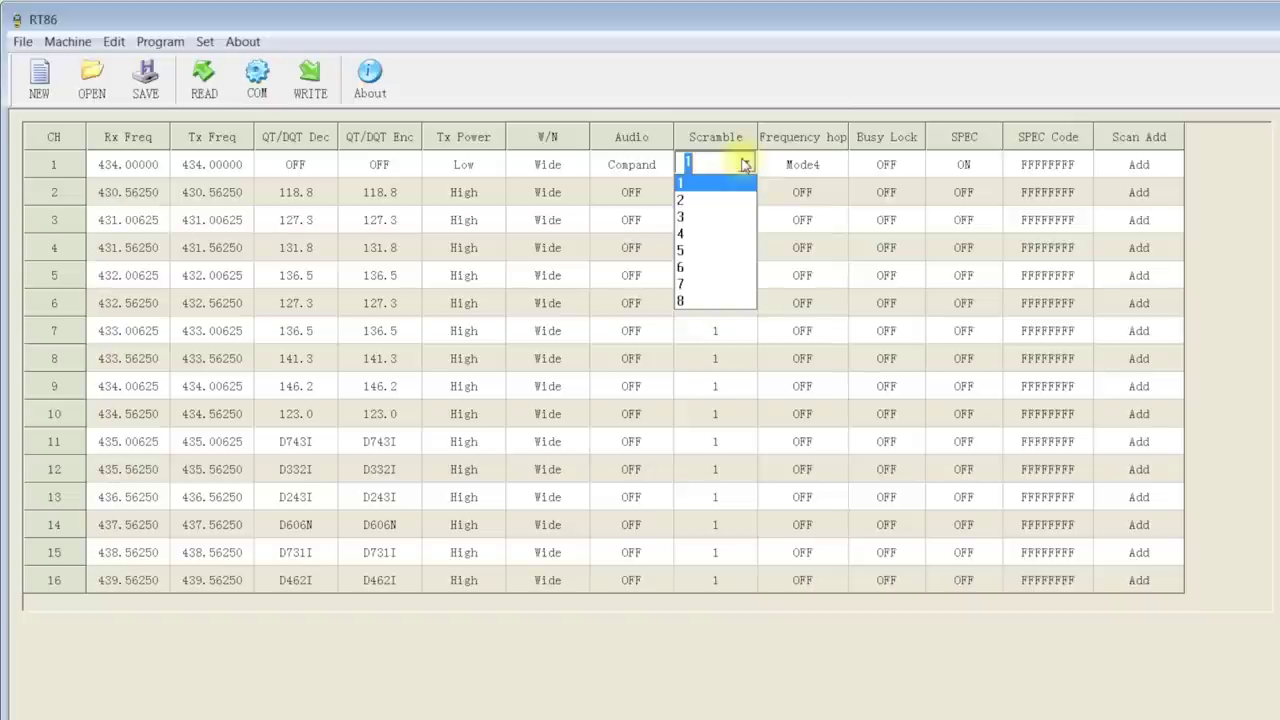
pyautogui.click(747, 168)
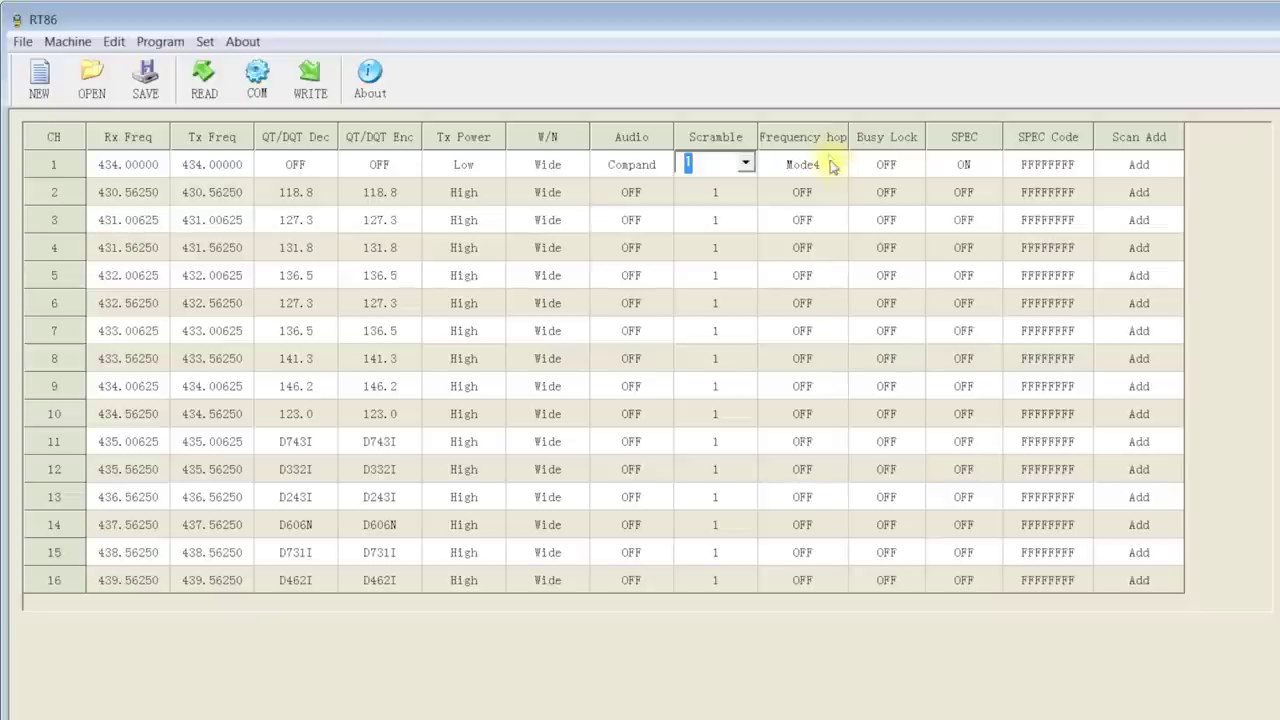
# Step: Examine the Frequency hop modes available for channel 1, keeping Mode4
pyautogui.click(839, 168)
pyautogui.click(837, 165)
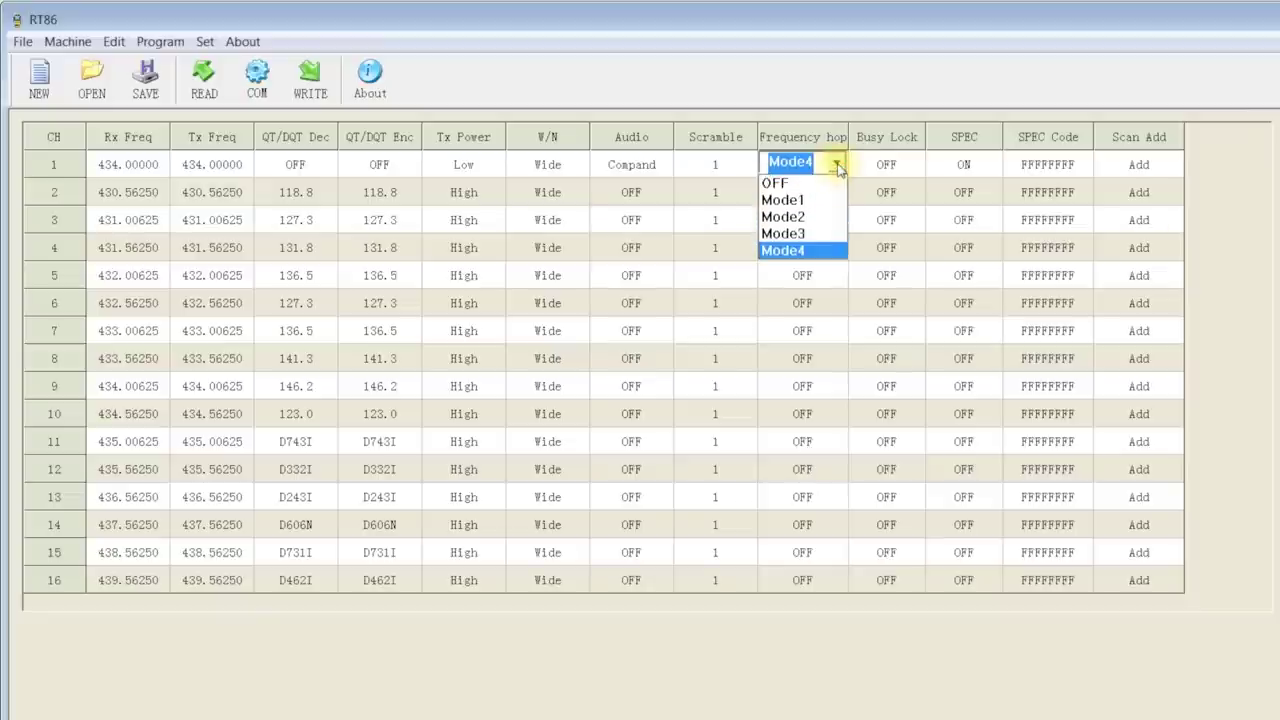
pyautogui.click(837, 165)
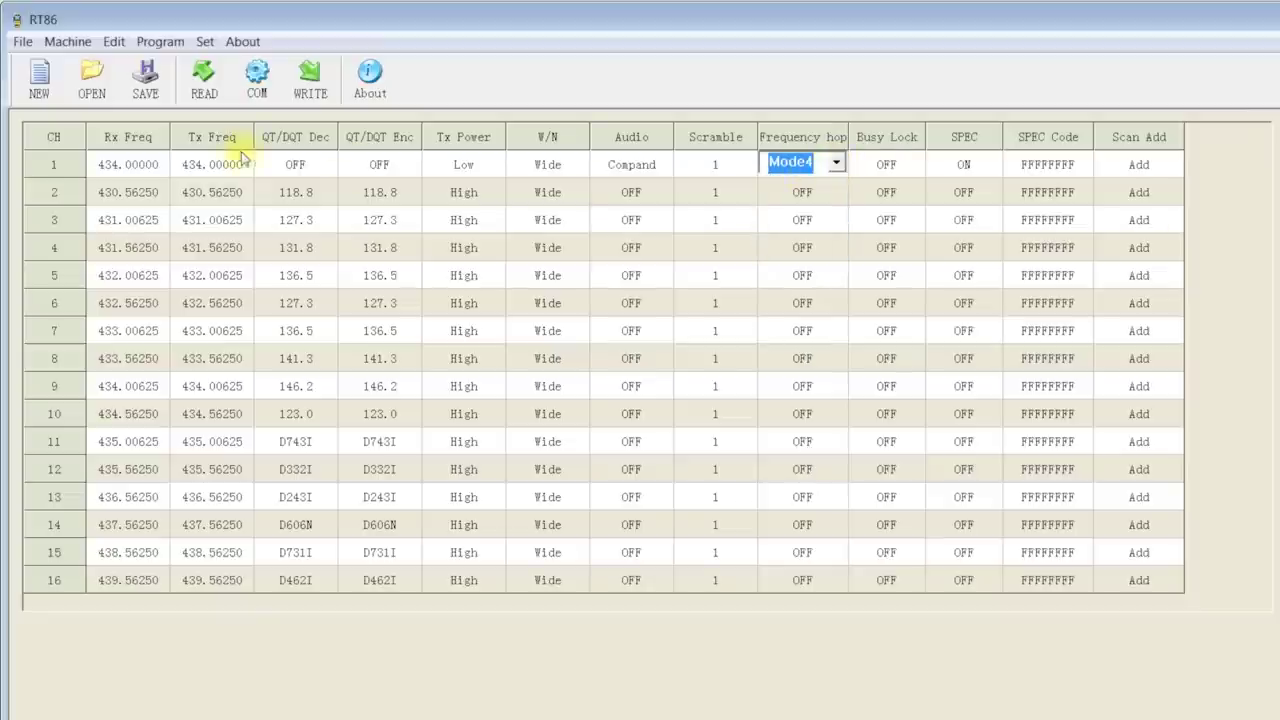
pyautogui.click(840, 162)
pyautogui.click(843, 160)
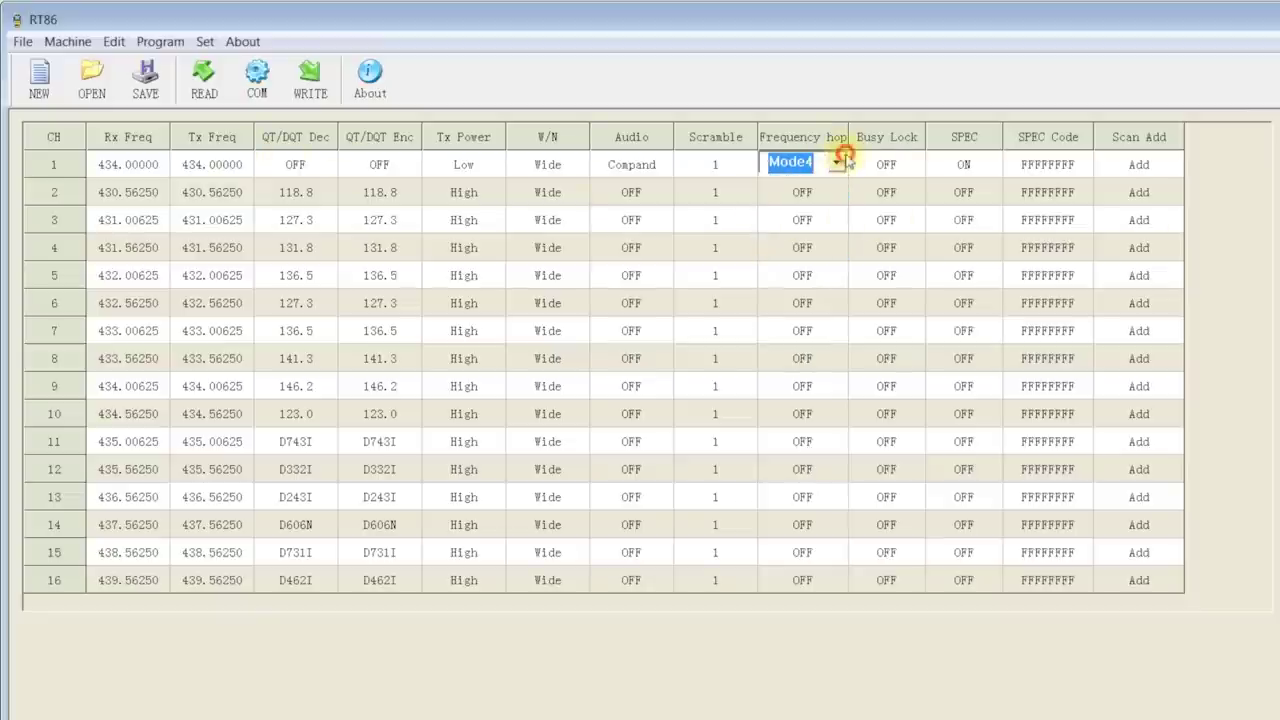
# Step: Show the list of QT/DQT Dec tones available for channel 1
pyautogui.click(323, 166)
pyautogui.click(325, 166)
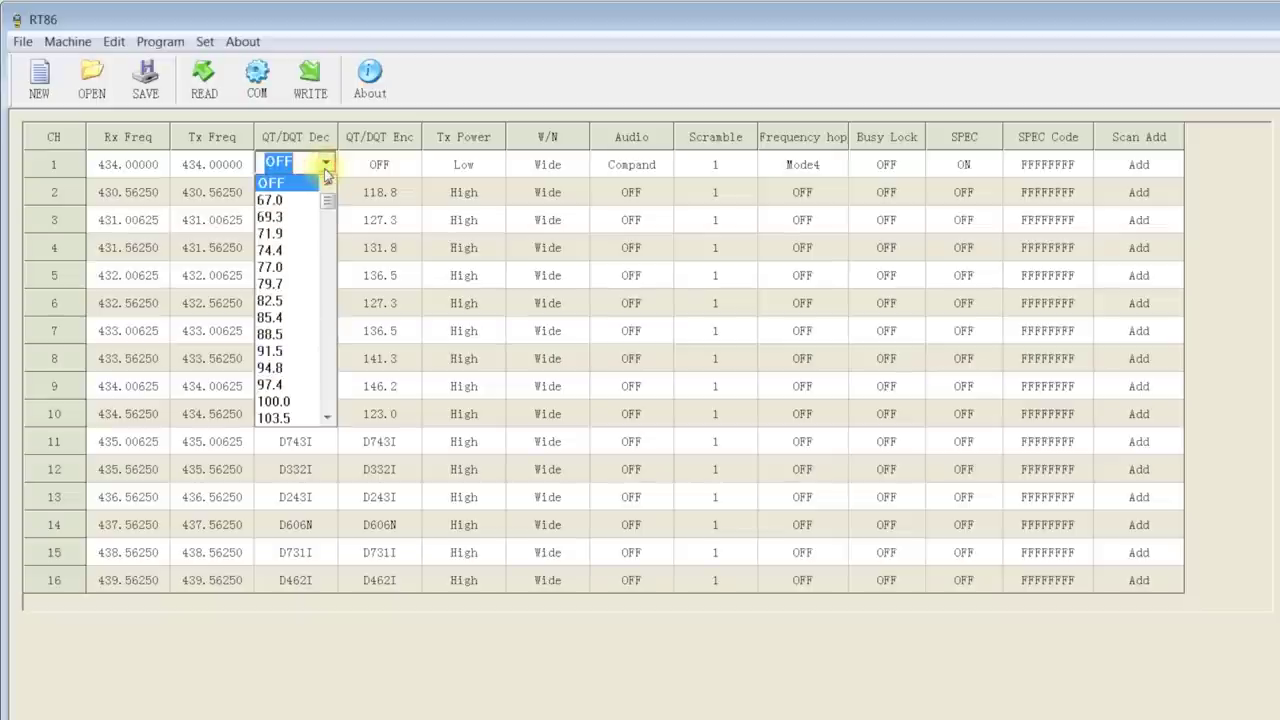